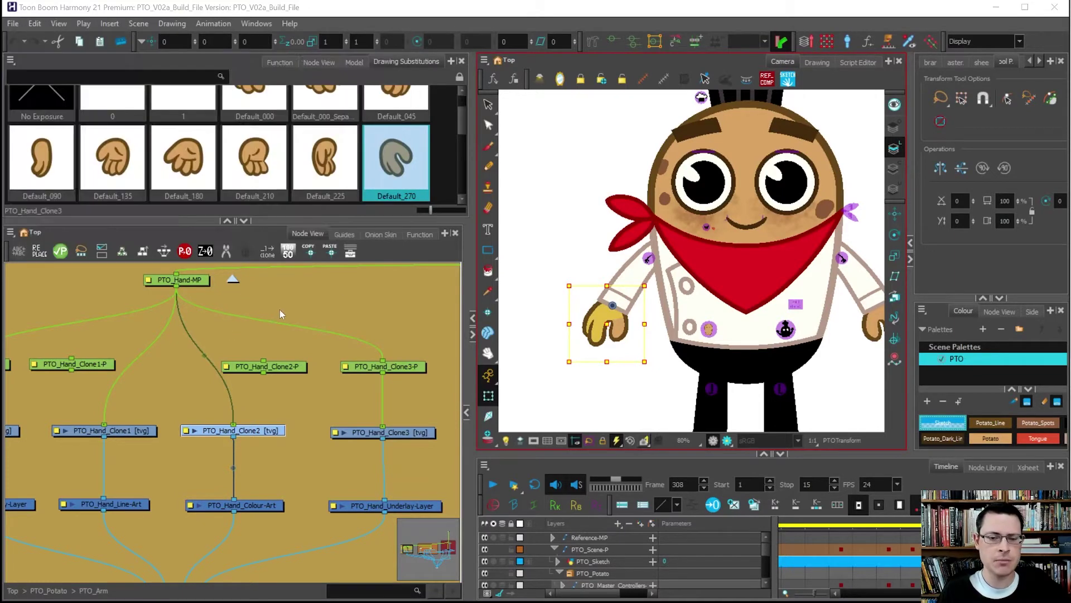
Select the PTO_Hand-MP peg to check which hand artwork it controls, and select the arm in the character view
click(280, 310)
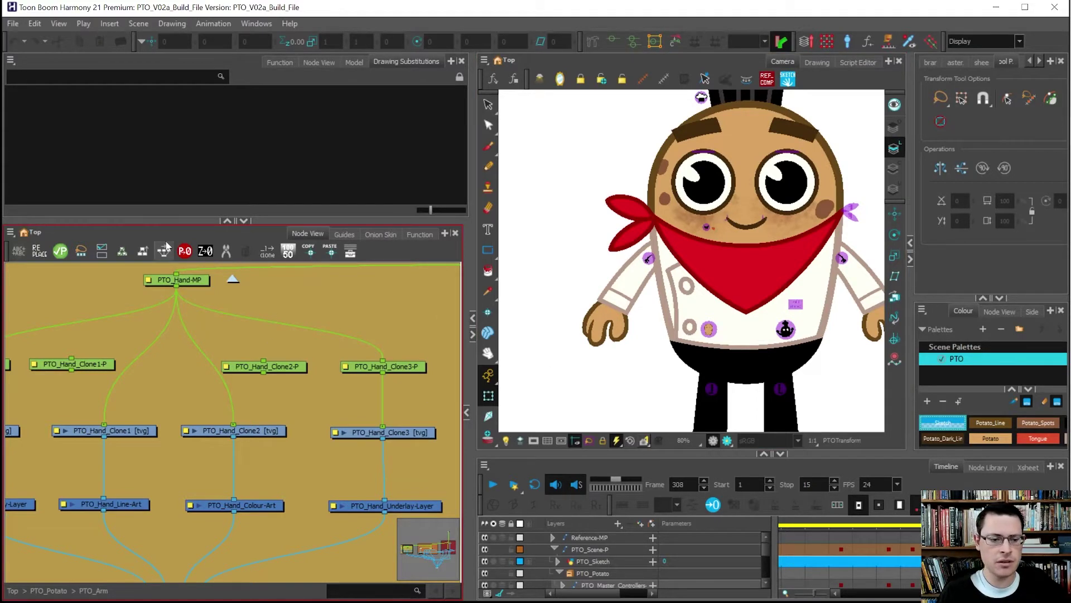
click(185, 281)
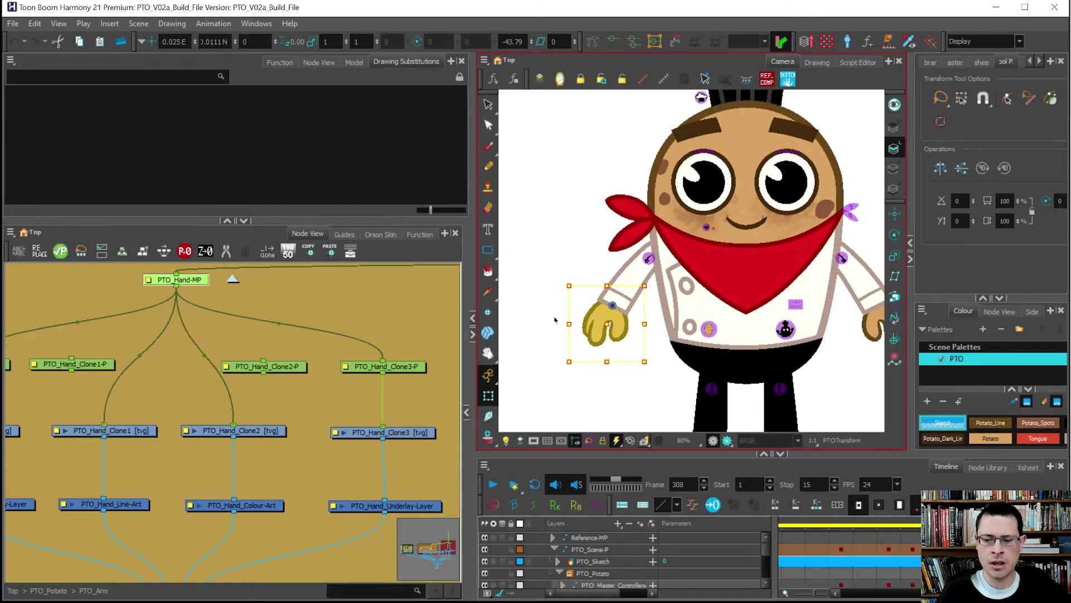
click(632, 304)
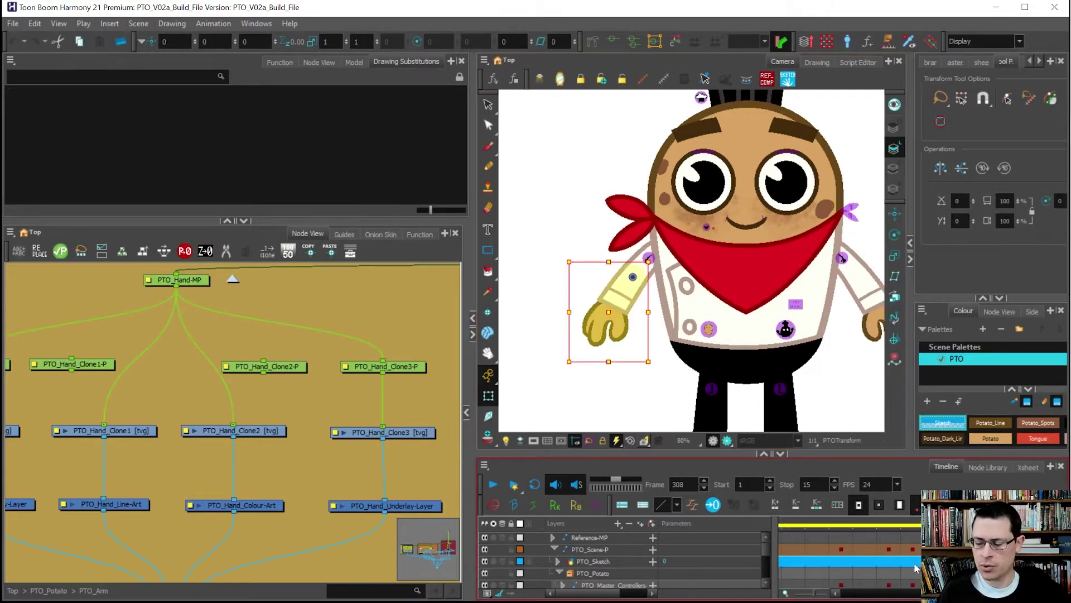
Go to frame 20 of the character's turnaround and zoom in on the arm
drag(929, 593, 854, 597)
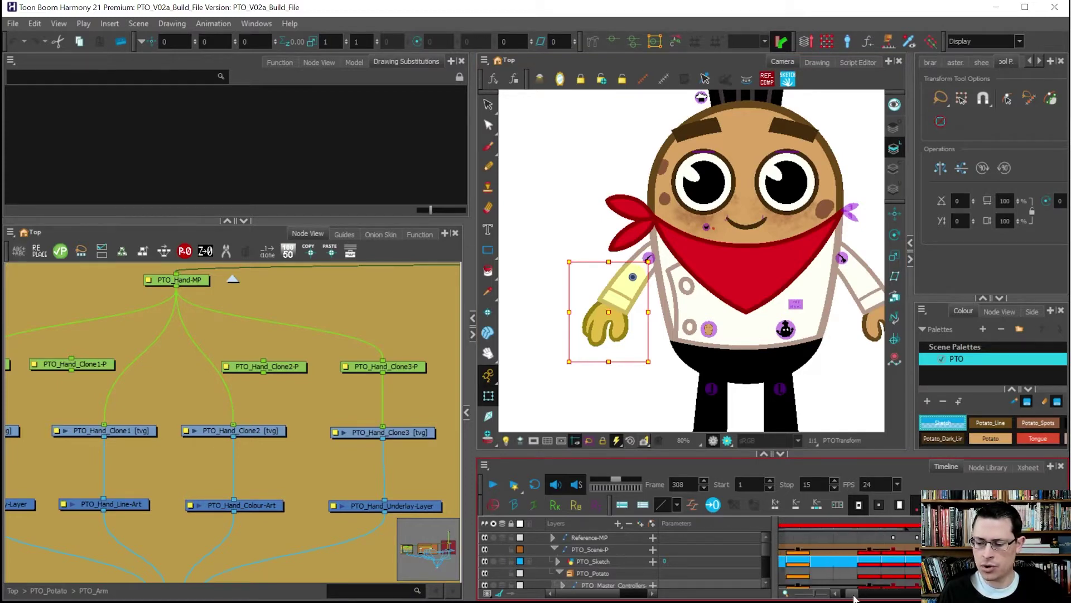
click(918, 524)
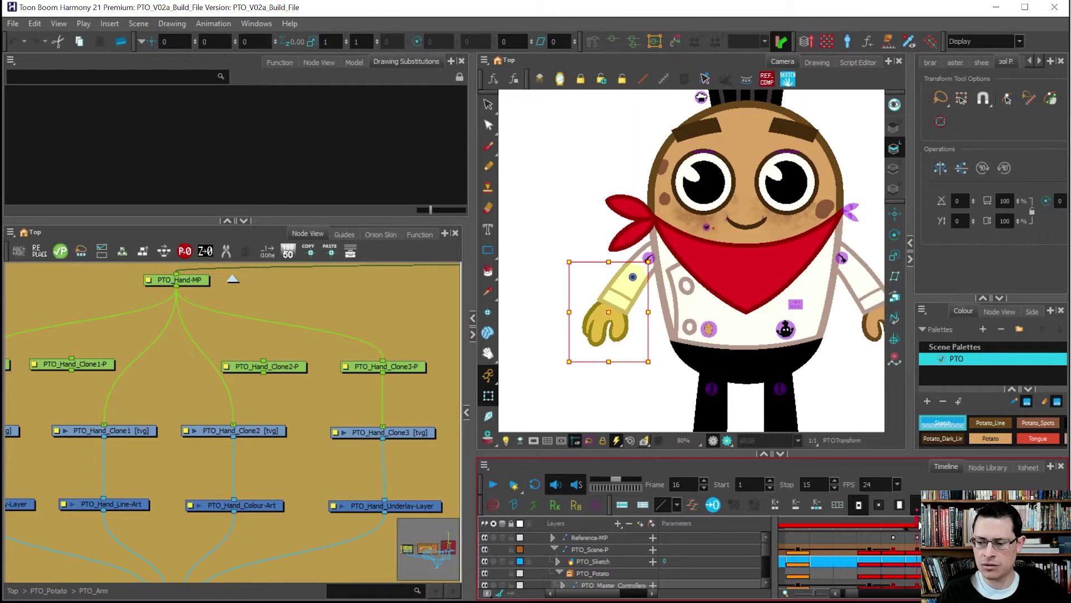
key(.)
scroll(659, 346, down, 4)
key(.)
scroll(661, 347, up, 5)
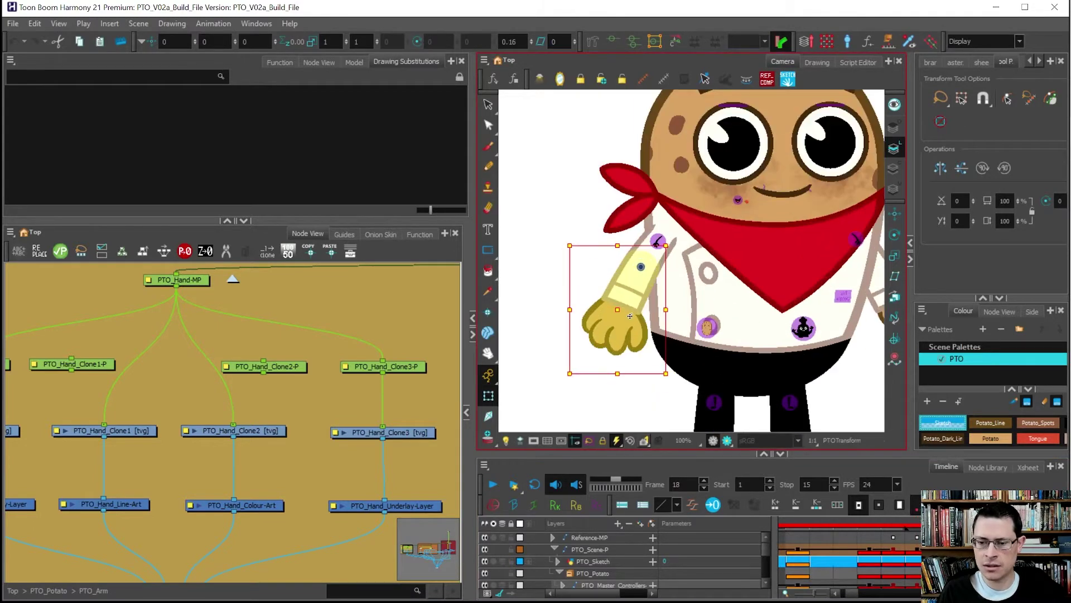
key(.)
click(667, 338)
click(646, 334)
key(b)
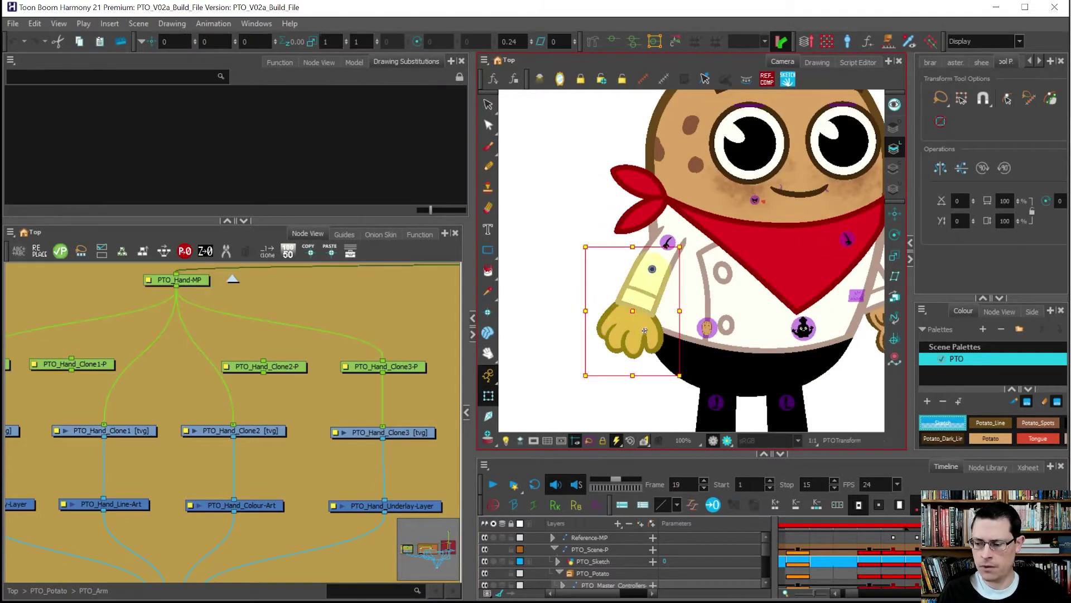
key(.)
Select the hand drawing at frame 20 and create an empty drawing in its place
key(b)
drag(656, 324, 678, 339)
click(678, 339)
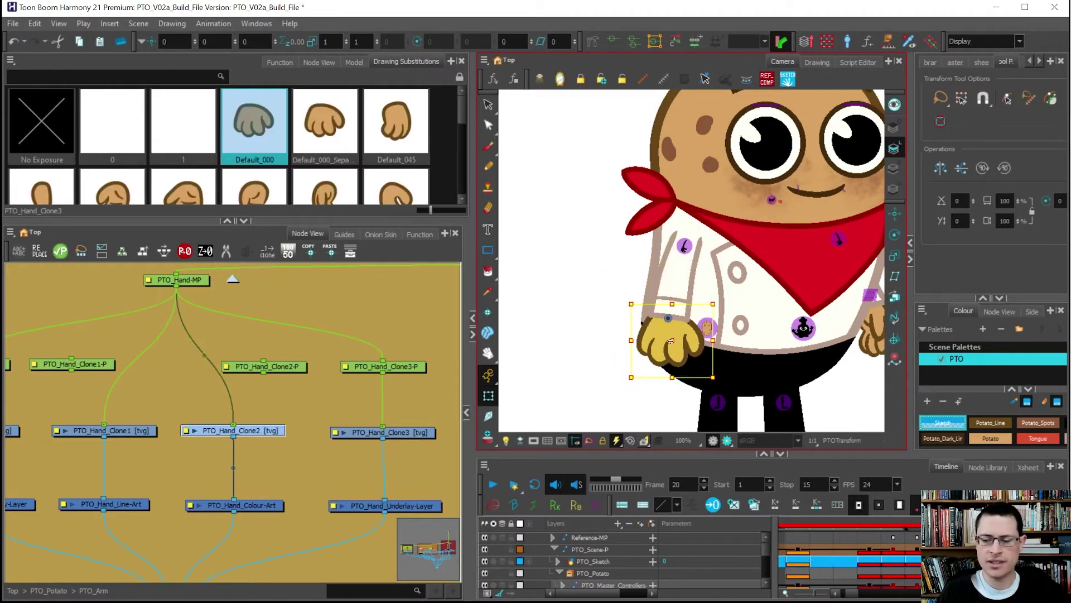
click(734, 505)
key(alt+b)
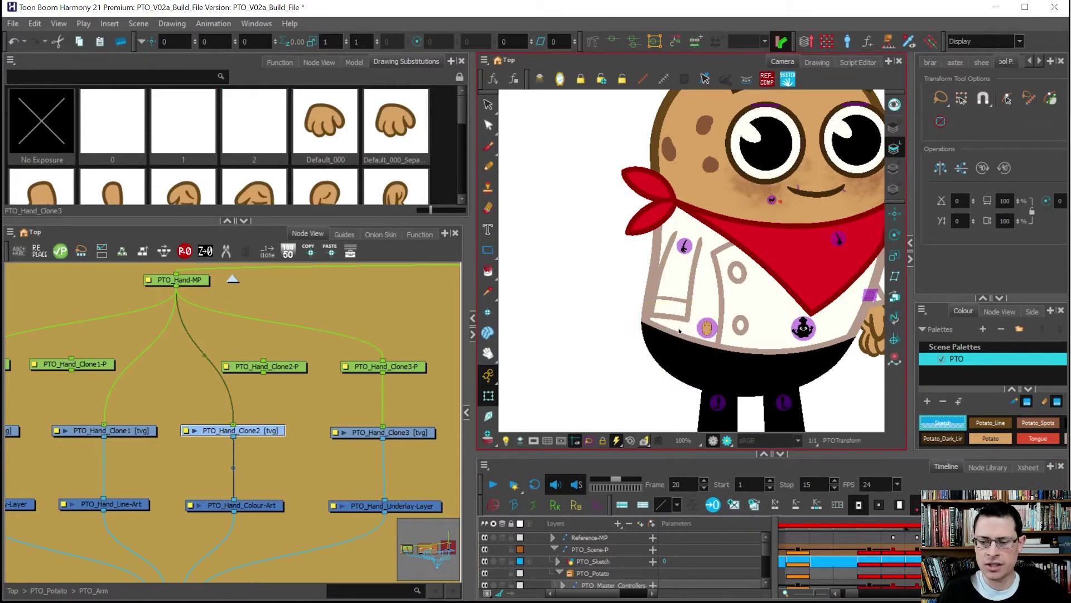
Sketch a rough fingered hand below the sleeve cuff with the Brush, using the Sketch colour and brush size 5
key(2)
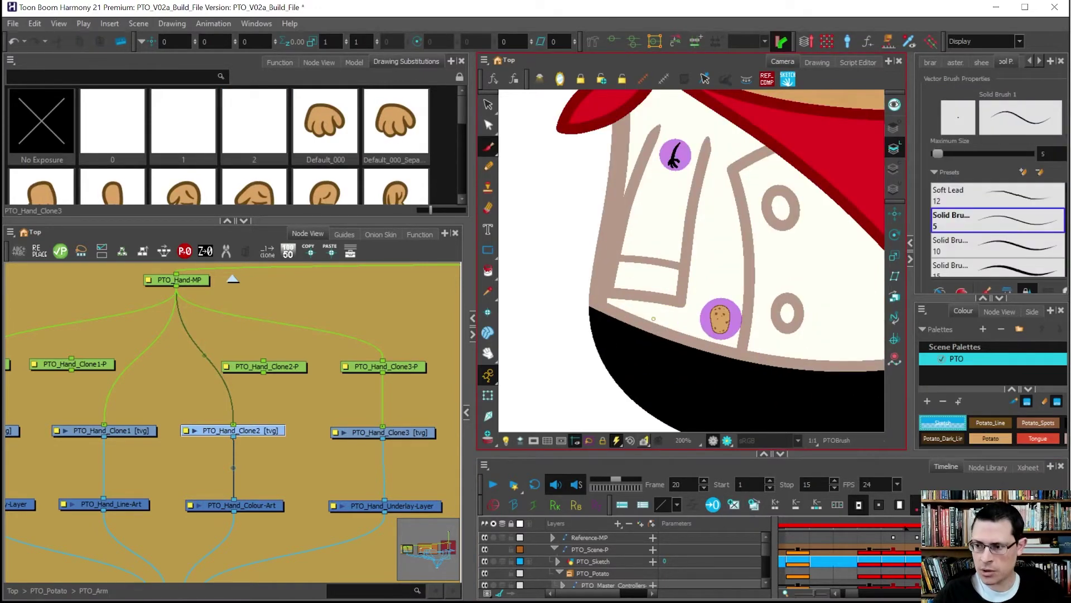
mouse_move(684, 307)
mouse_down()
mouse_move(701, 355)
mouse_move(686, 356)
mouse_move(696, 363)
mouse_move(678, 341)
mouse_move(692, 320)
mouse_move(669, 343)
mouse_move(675, 337)
mouse_move(669, 386)
mouse_move(643, 341)
mouse_move(668, 358)
mouse_move(630, 343)
mouse_move(657, 387)
mouse_move(613, 342)
mouse_move(631, 383)
mouse_up()
mouse_move(608, 300)
mouse_down()
mouse_move(630, 387)
mouse_move(604, 345)
mouse_move(626, 391)
mouse_up()
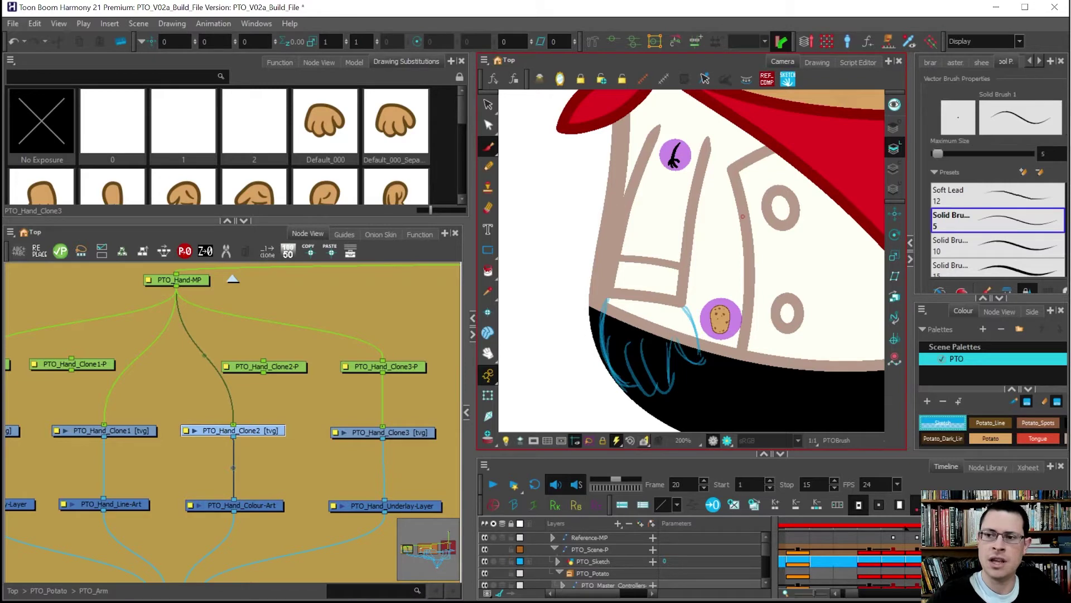
Isolate the rough hand in the Drawing view and build up its fingers, sides and top edge over the onion-skinned previous hand
click(818, 62)
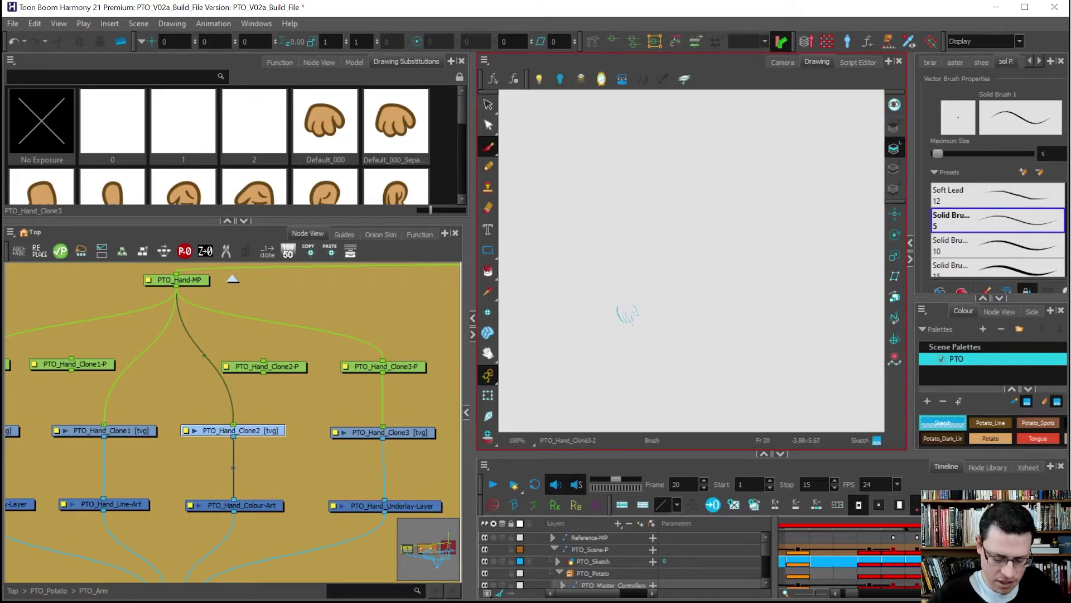
scroll(633, 323, up, 5)
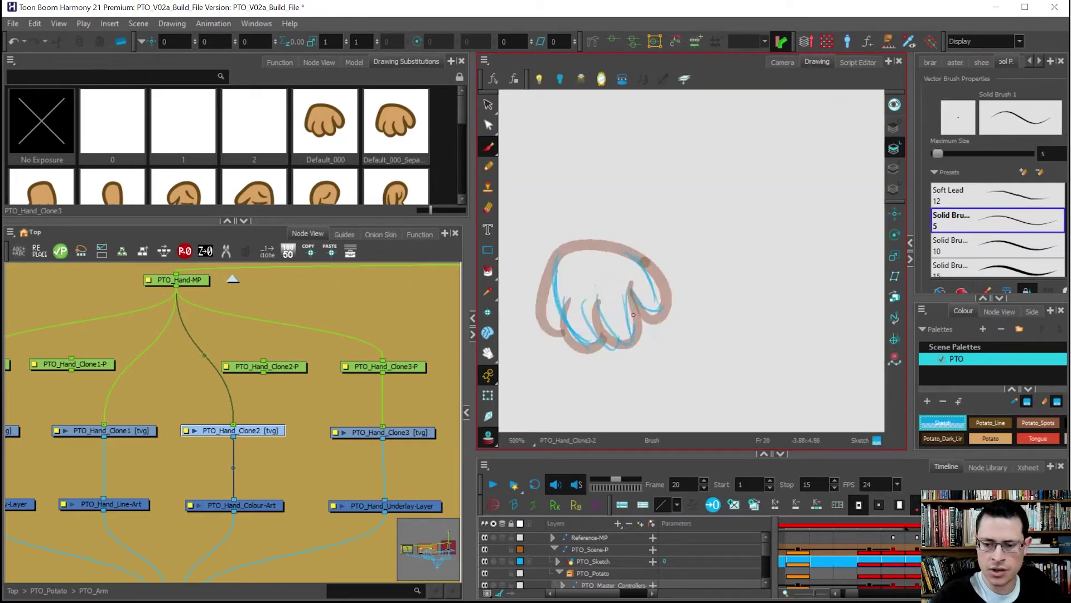
drag(635, 318, 683, 316)
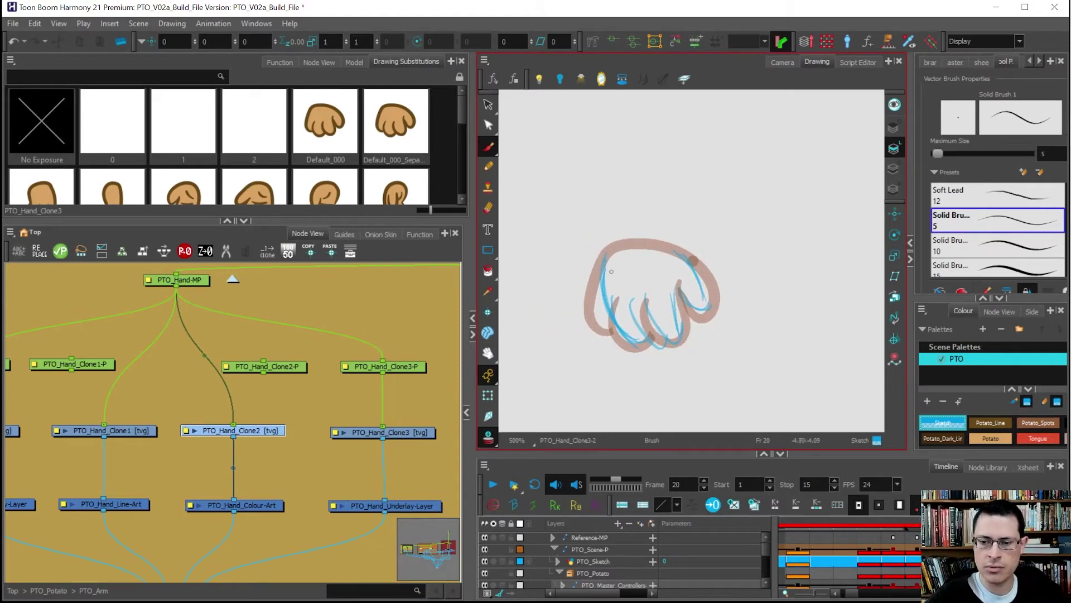
drag(603, 297, 610, 319)
drag(601, 276, 624, 346)
mouse_move(631, 299)
mouse_down()
mouse_move(670, 316)
mouse_move(683, 348)
mouse_move(678, 296)
mouse_move(709, 309)
mouse_move(684, 250)
mouse_move(706, 304)
mouse_up()
drag(677, 250, 599, 260)
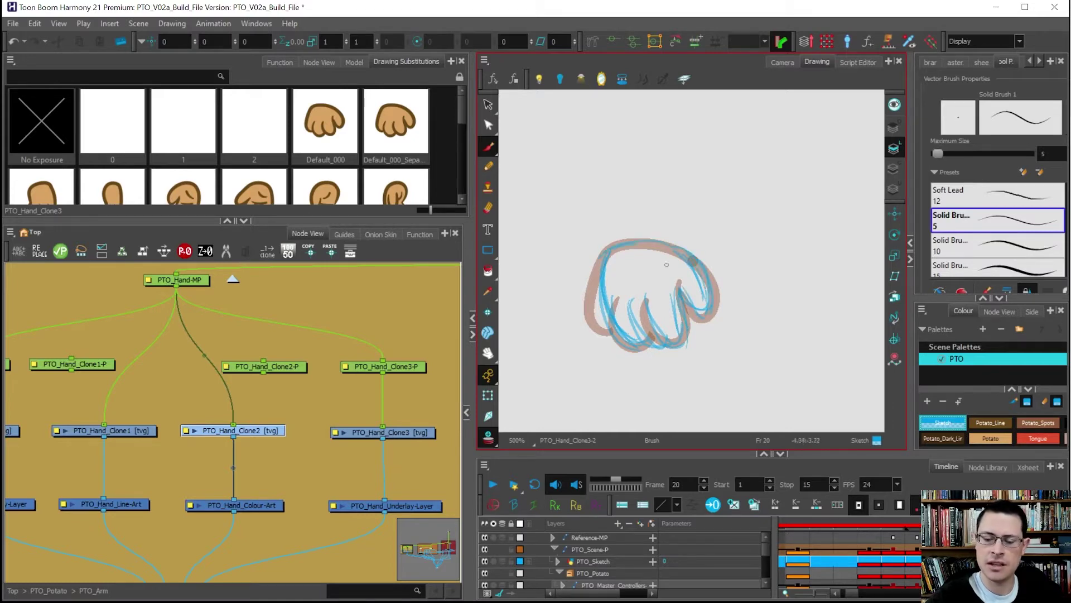
Turn off onion skin and flip between frames 19 and 20 to compare the original hand with the sketch
key(alt+o)
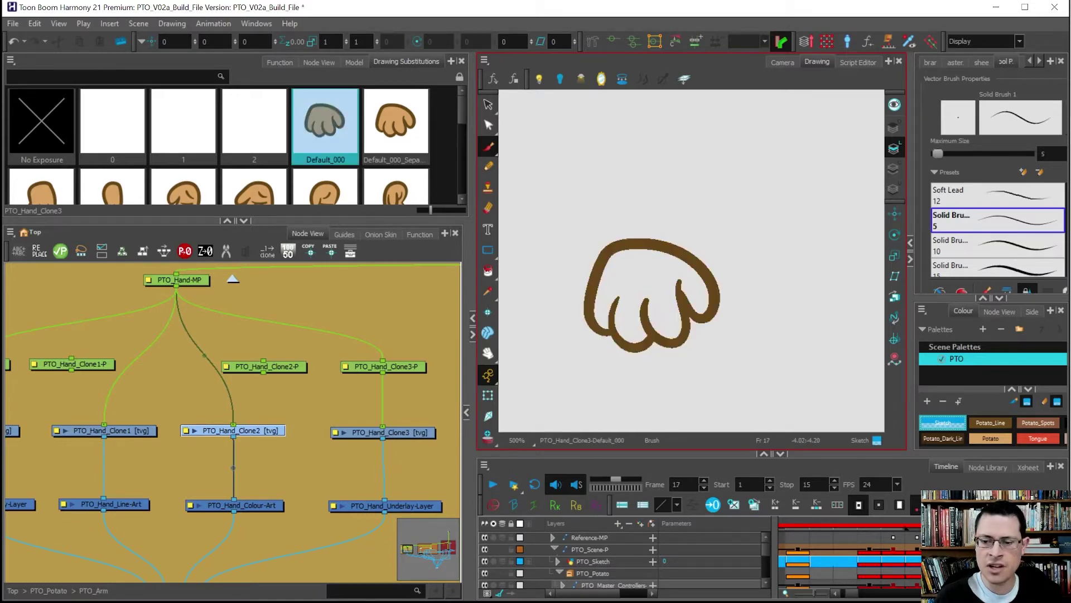
key(period)
key(period)
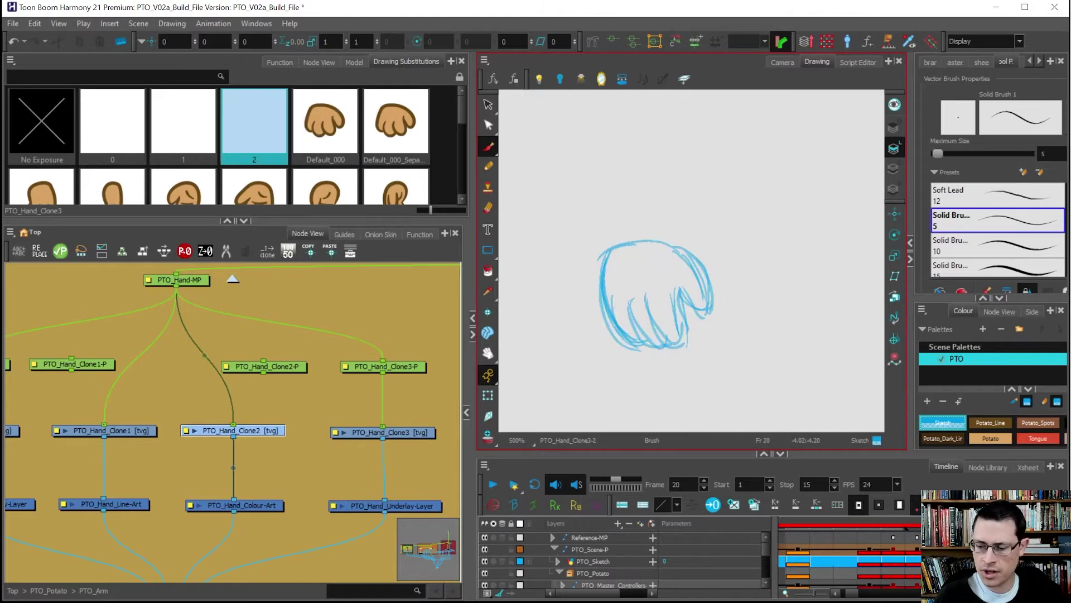
key(comma)
key(period)
key(comma)
key(period)
key(comma)
key(period)
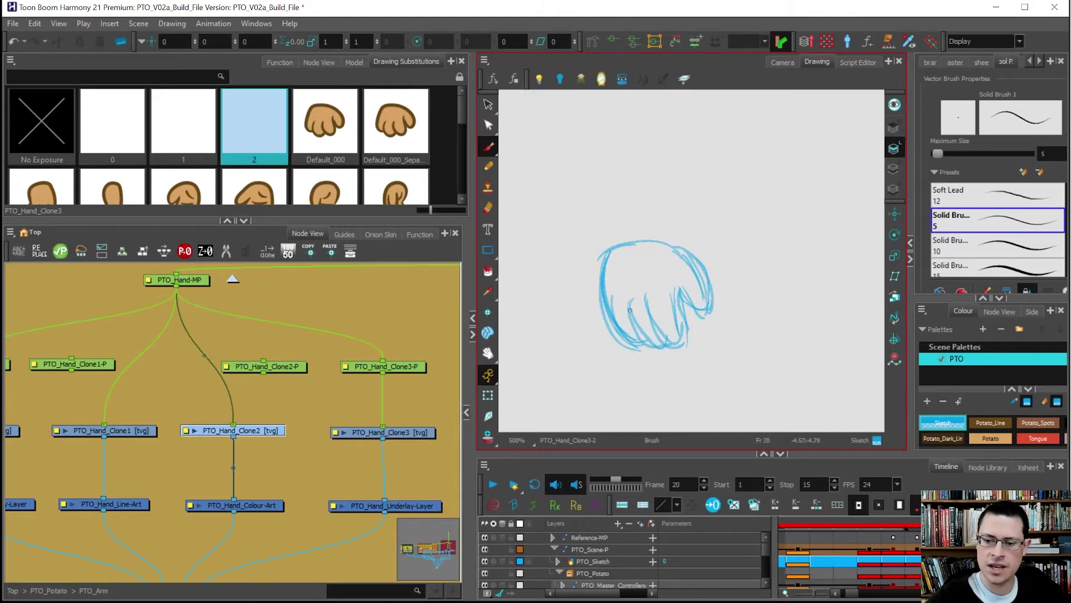
key(comma)
key(period)
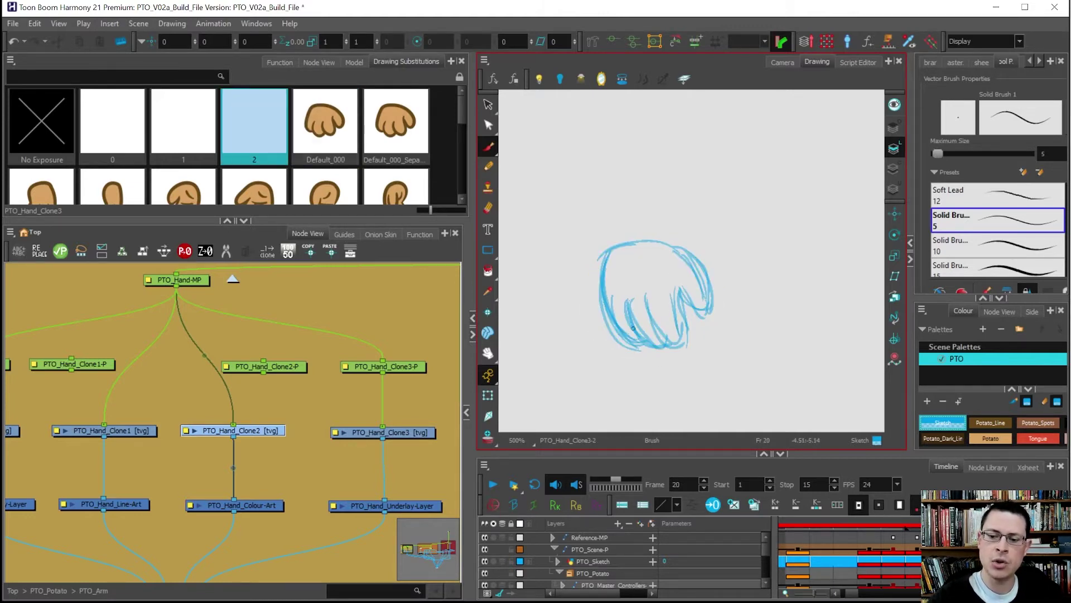
key(comma)
key(period)
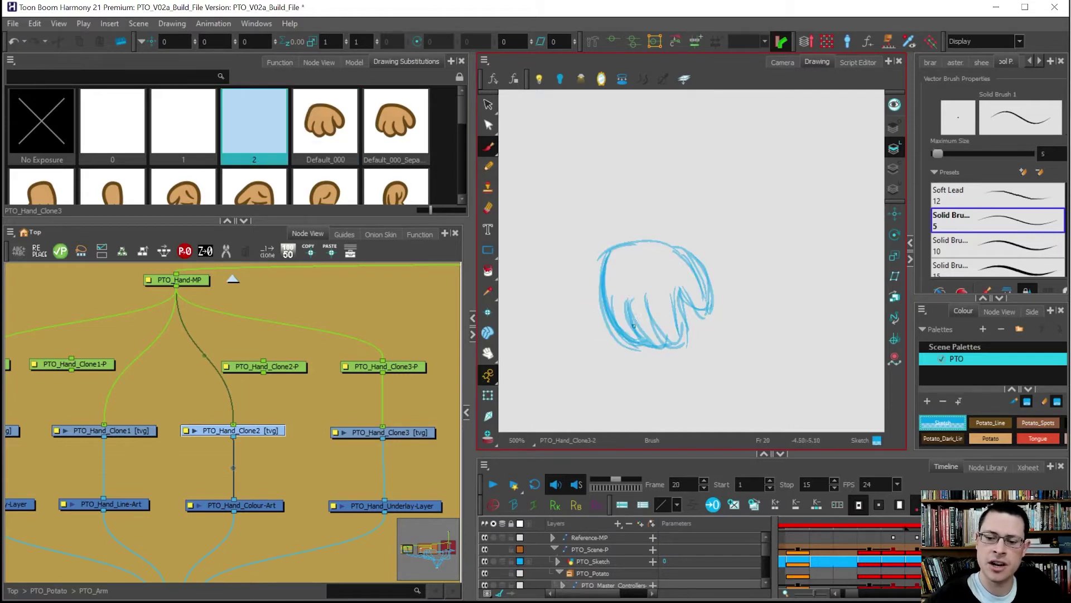
Reinforce the fingers, thumb and upper outline of the hand sketch, checking it against the original hand on frame 19
mouse_move(634, 326)
mouse_down()
mouse_move(655, 333)
mouse_move(628, 327)
mouse_move(655, 323)
mouse_move(645, 303)
mouse_move(676, 314)
mouse_move(661, 340)
mouse_move(684, 312)
mouse_move(688, 324)
mouse_move(689, 281)
mouse_move(688, 316)
mouse_move(684, 293)
mouse_move(699, 313)
mouse_move(706, 276)
mouse_move(669, 245)
mouse_move(596, 270)
mouse_up()
key(comma)
key(period)
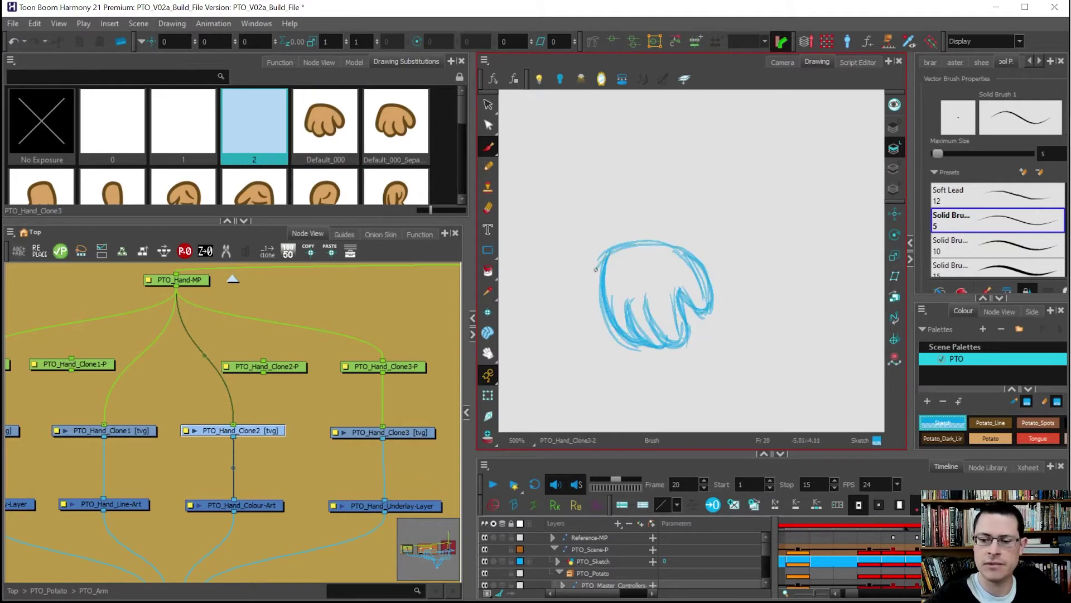
key(comma)
key(period)
key(comma)
key(period)
key(comma)
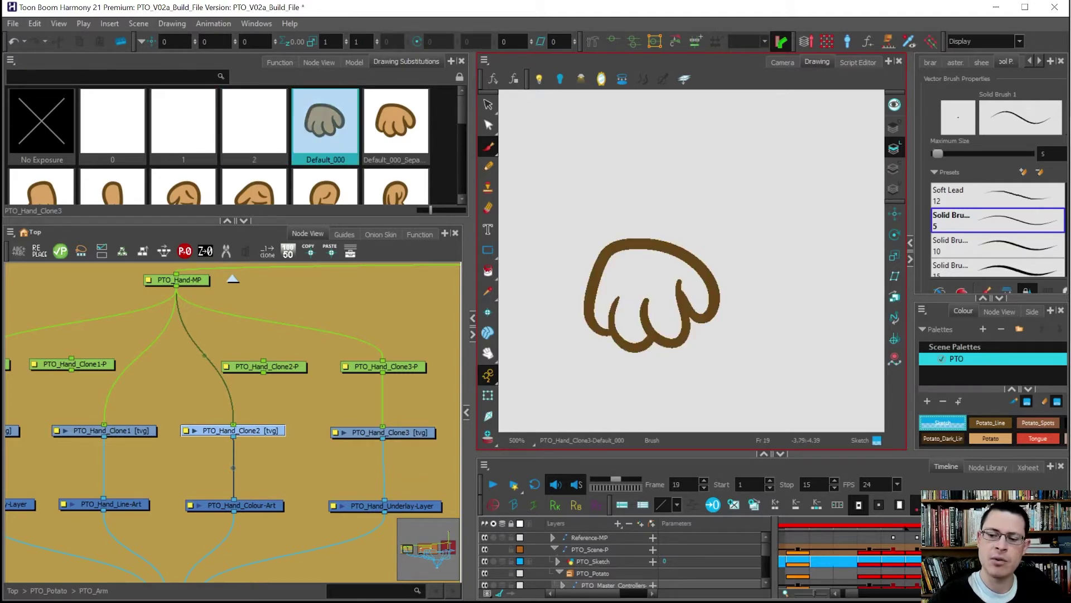
key(period)
Add more strokes to the hand sketch's outline, compare it with frame 19, and return to the Camera view
drag(679, 296, 680, 306)
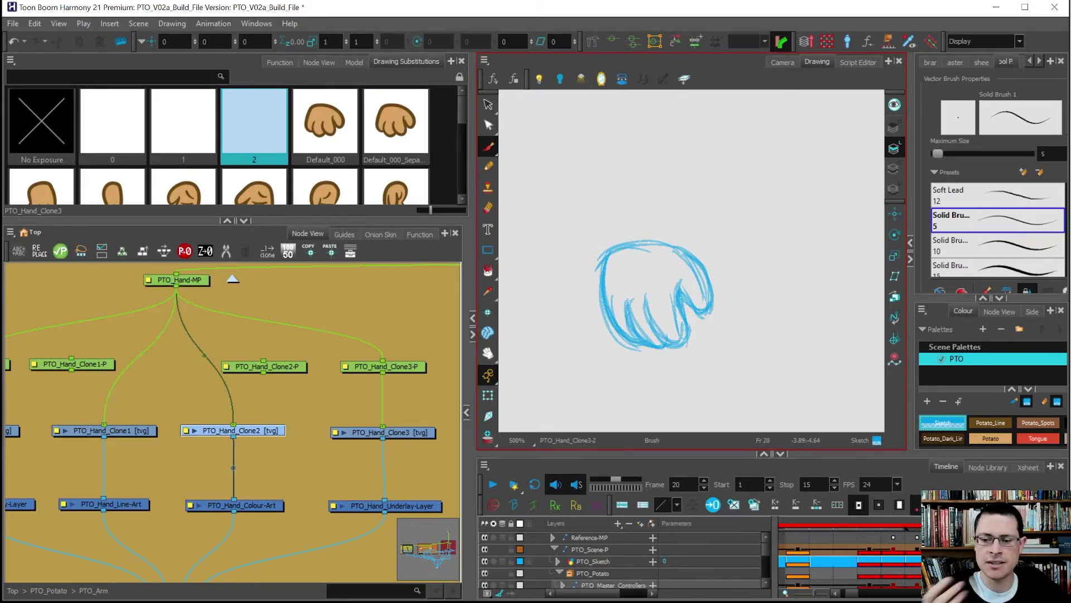
key(comma)
key(period)
key(comma)
key(period)
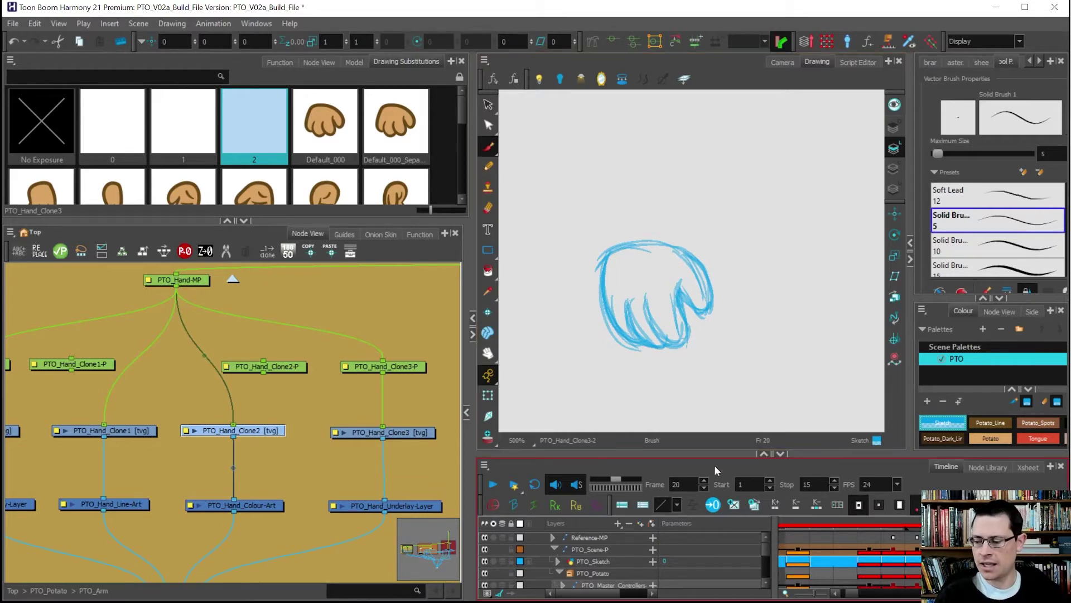
click(782, 62)
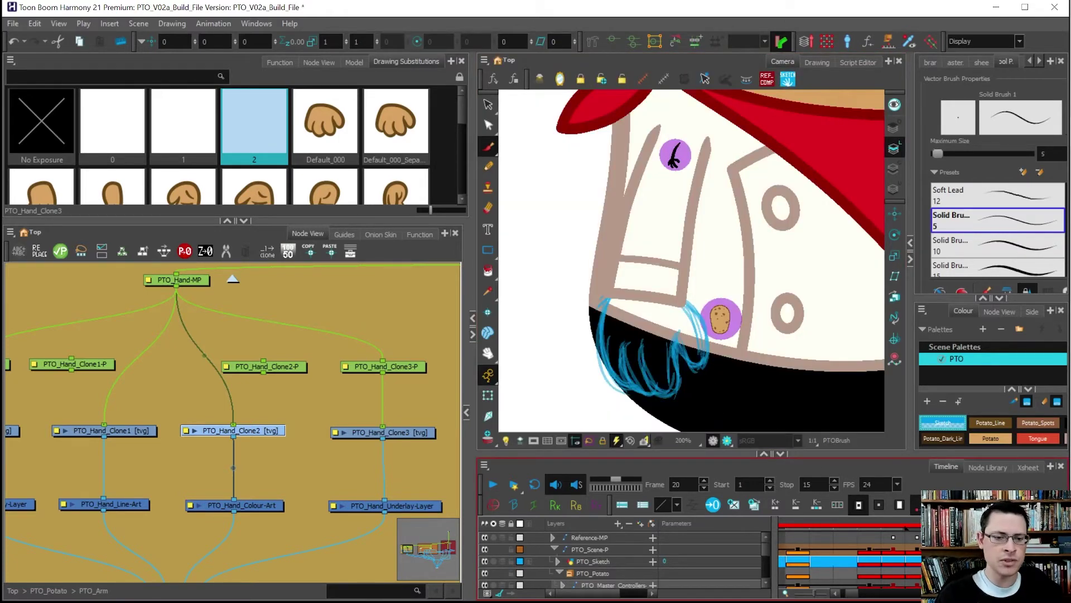
Nudge the sketched hand slightly at the cuff by transforming the PTO_Hand-MP peg
click(489, 395)
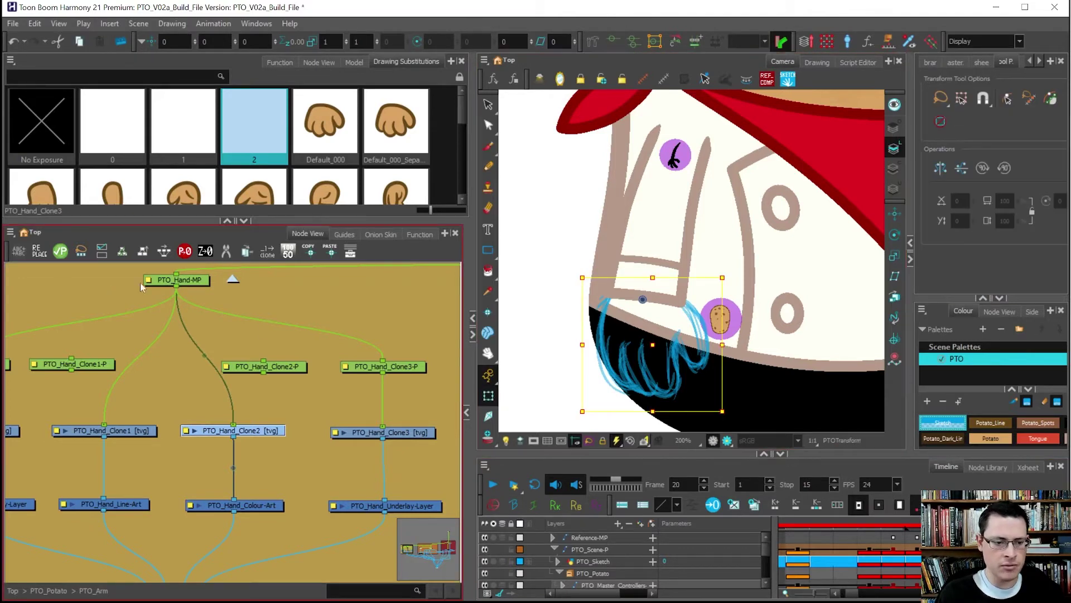
click(196, 283)
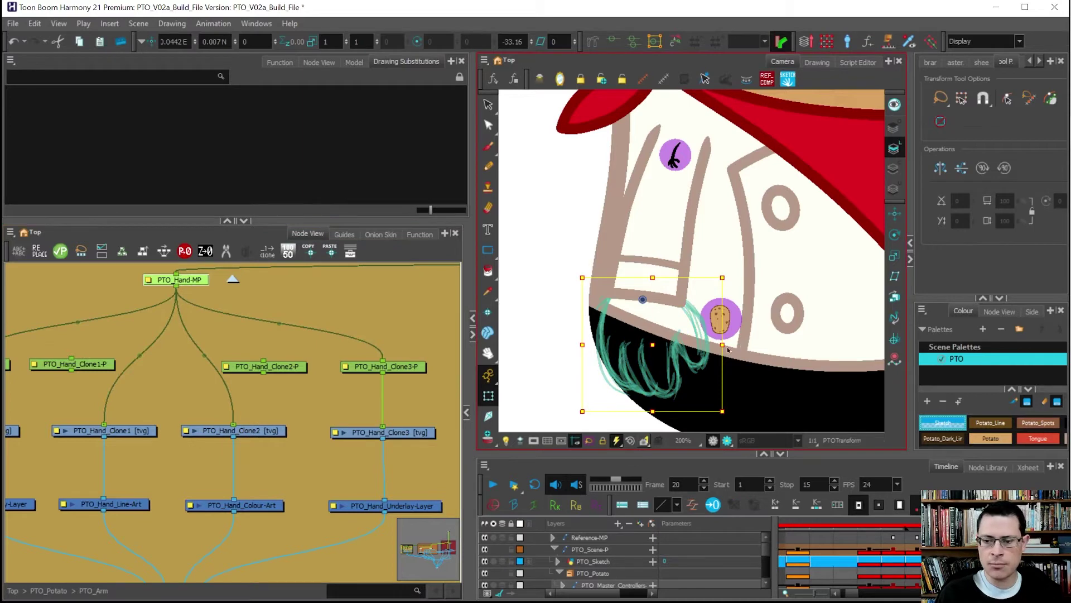
mouse_move(698, 378)
mouse_down()
mouse_move(719, 376)
mouse_move(698, 376)
mouse_up()
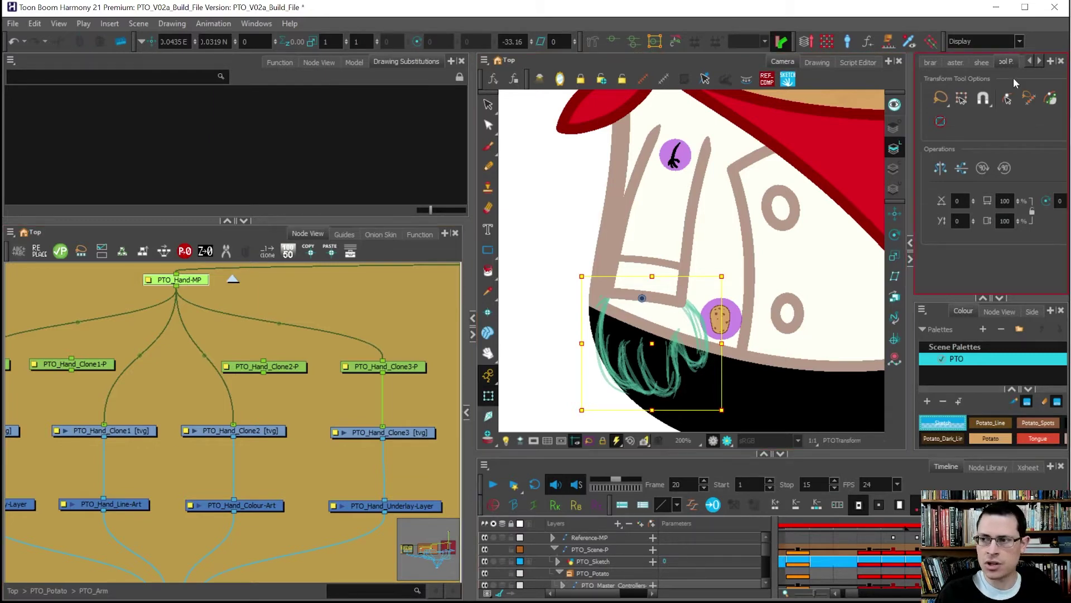
click(572, 373)
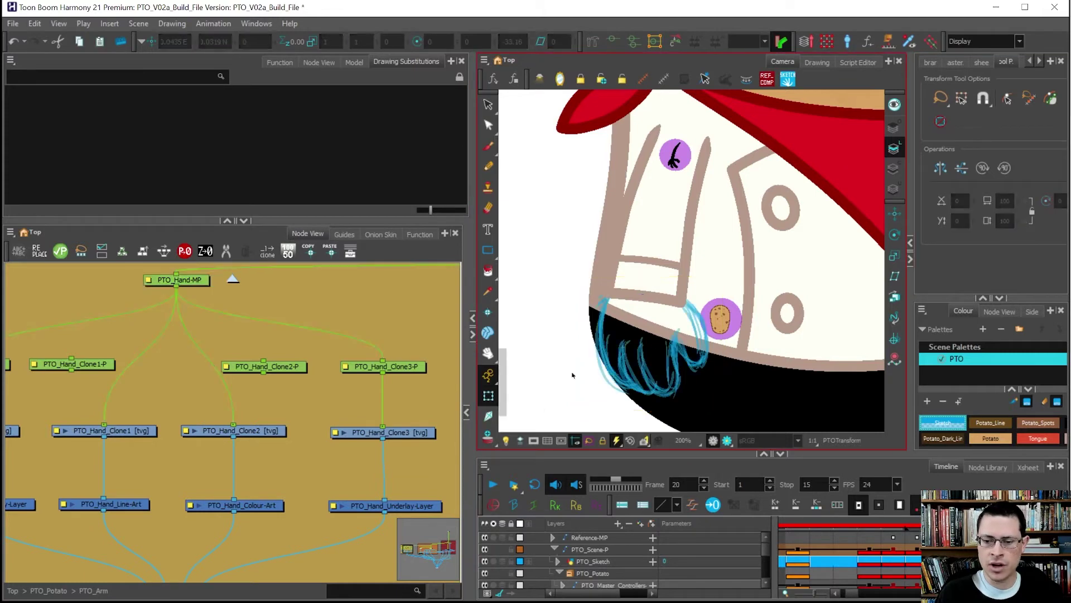
Cycle through the hand's drawing substitutions and set the hand at frame 20 to Default_000
click(599, 336)
key(minus)
key(])
key(])
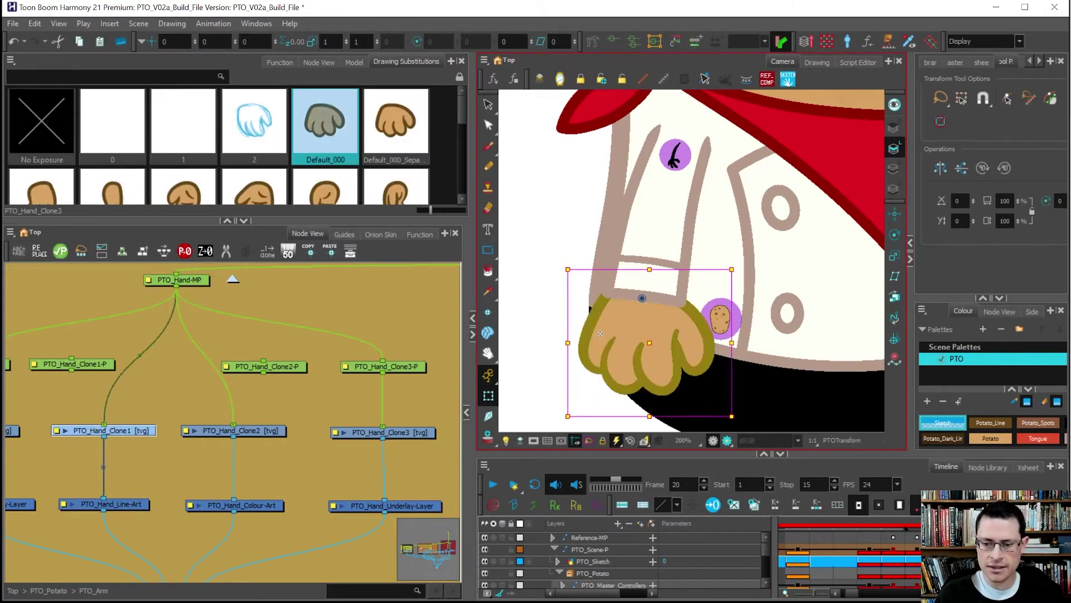
key([)
key(])
key(])
key(])
key(equal)
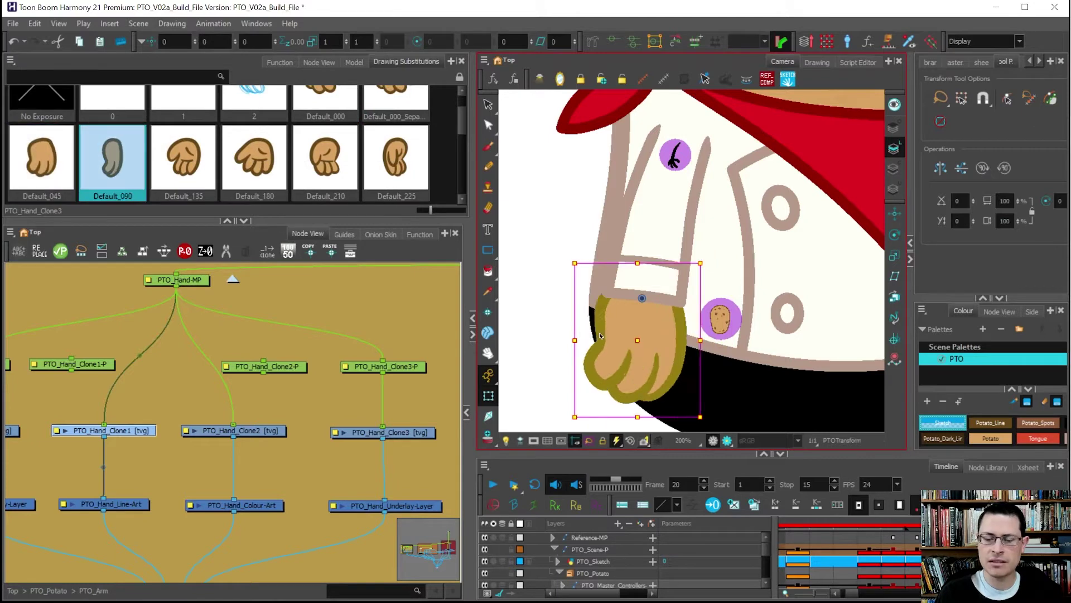
key(minus)
key(minus)
key(minus)
key(minus)
key(equal)
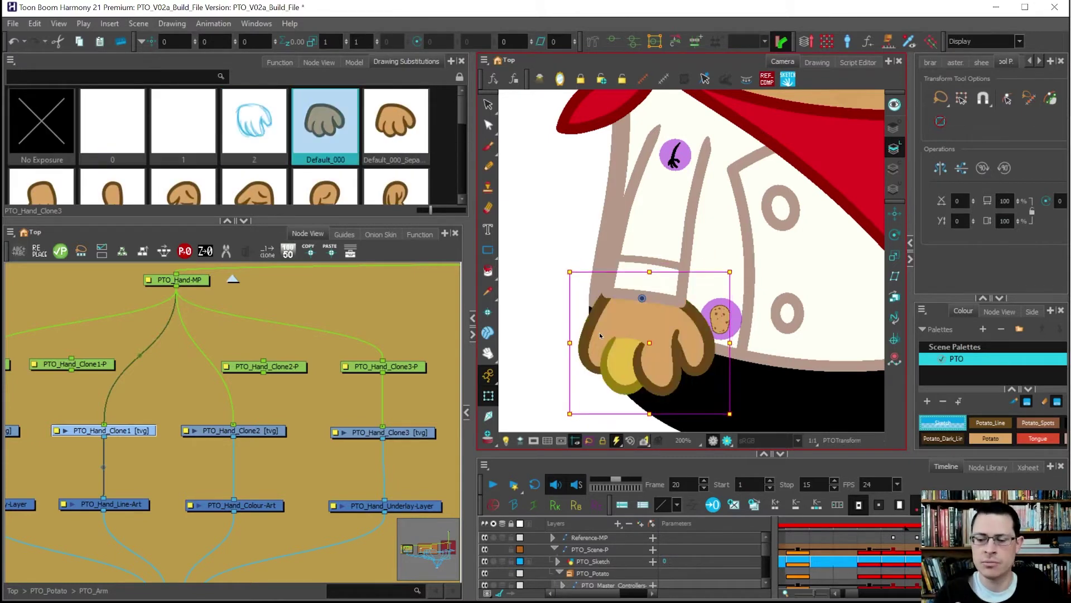
key(equal)
key(minus)
Create an empty drawing on the hand layer at frame 20 and brush a small hand sketch beside the body, away from the cuff
scroll(600, 333, down, 5)
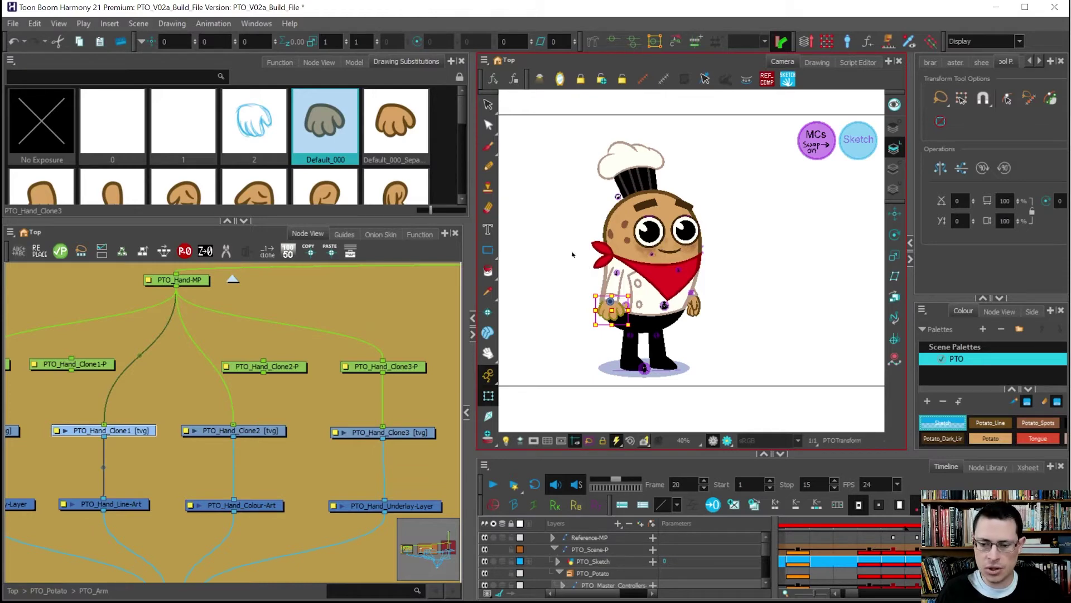
scroll(622, 308, up, 2)
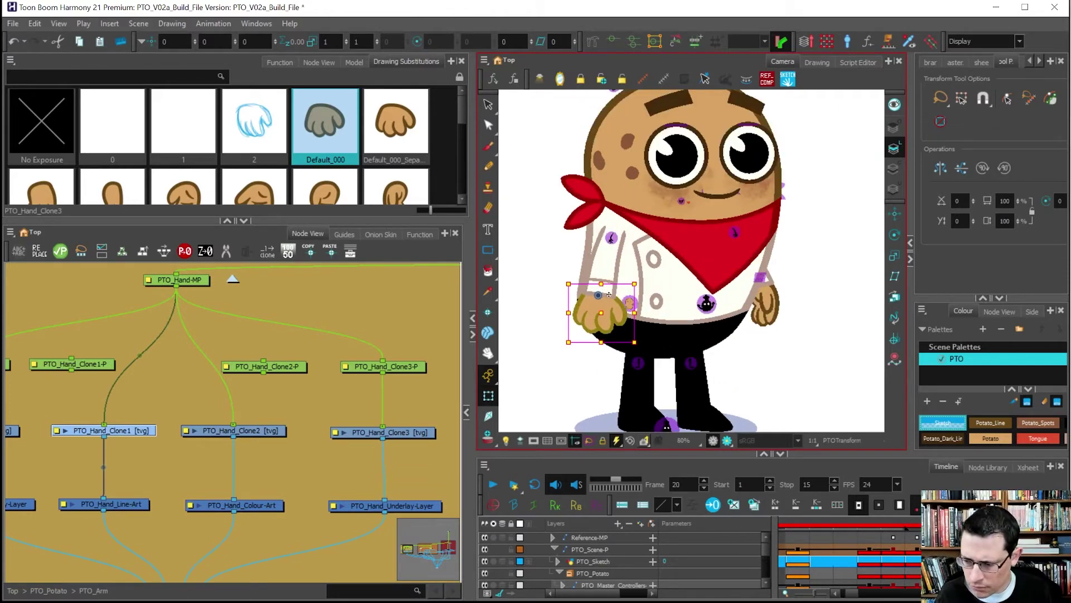
click(592, 561)
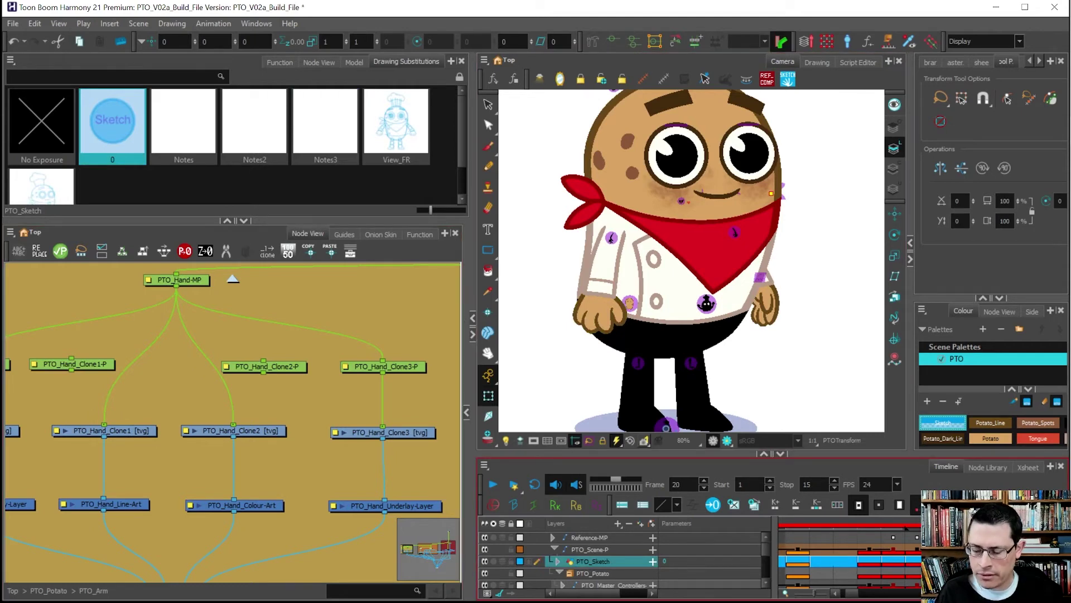
click(593, 310)
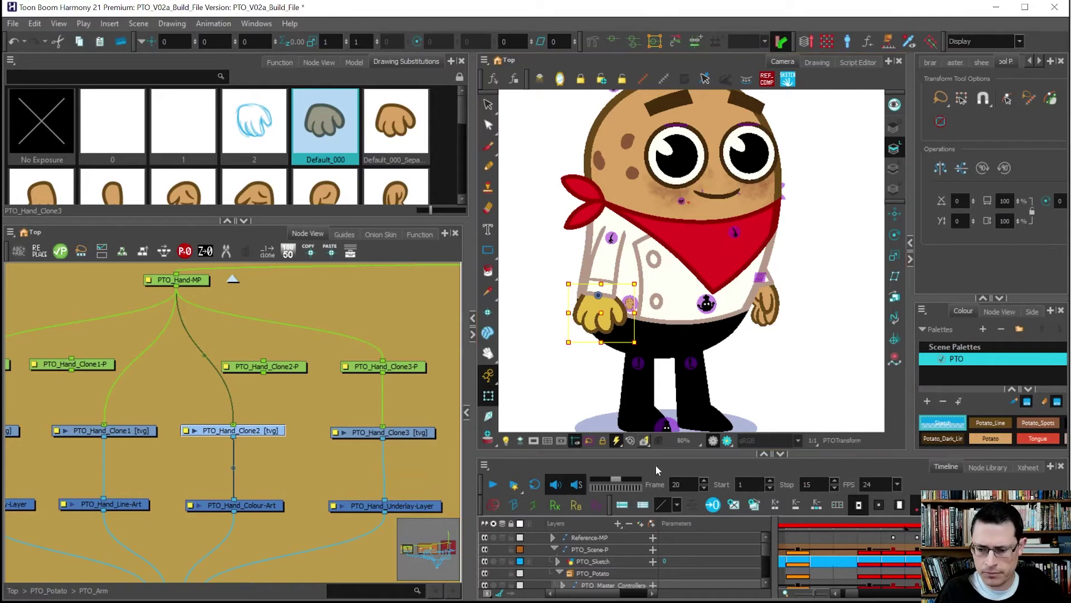
click(729, 509)
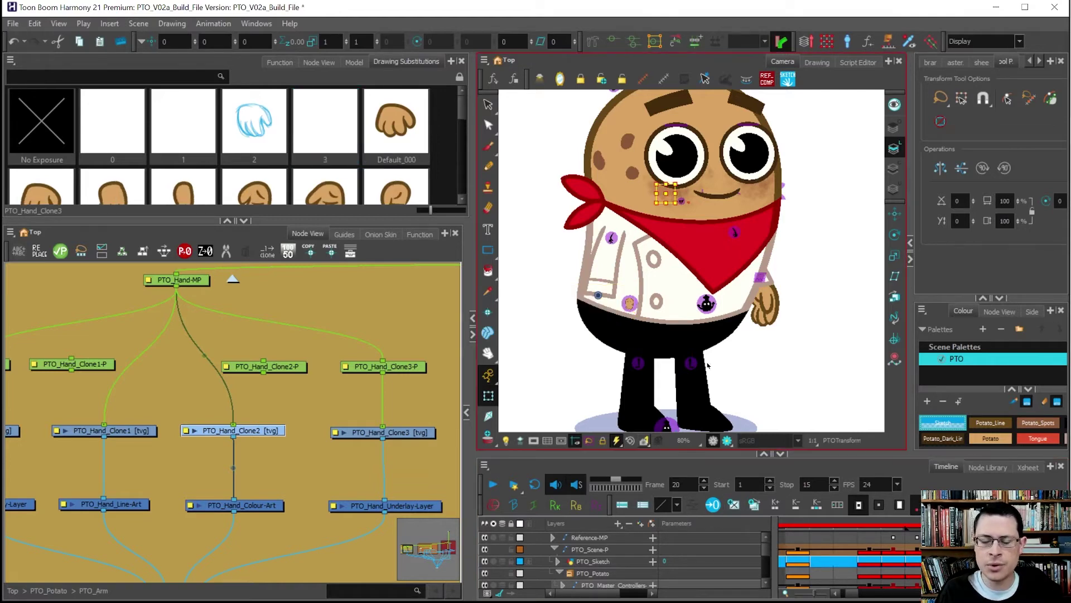
key(alt+b)
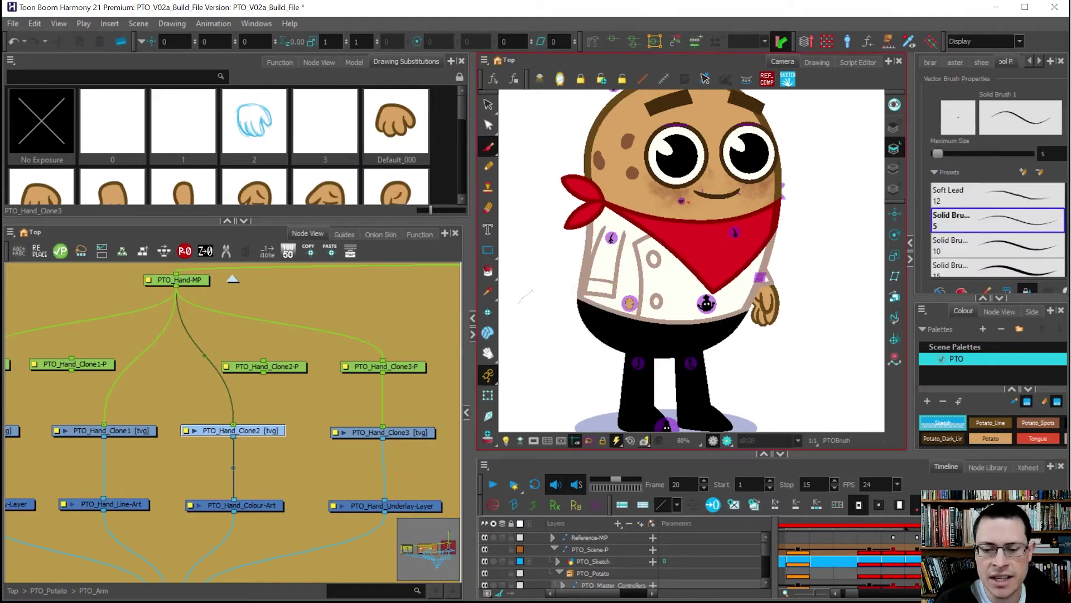
mouse_move(532, 292)
mouse_down()
mouse_move(520, 306)
mouse_move(537, 316)
mouse_move(549, 297)
mouse_up()
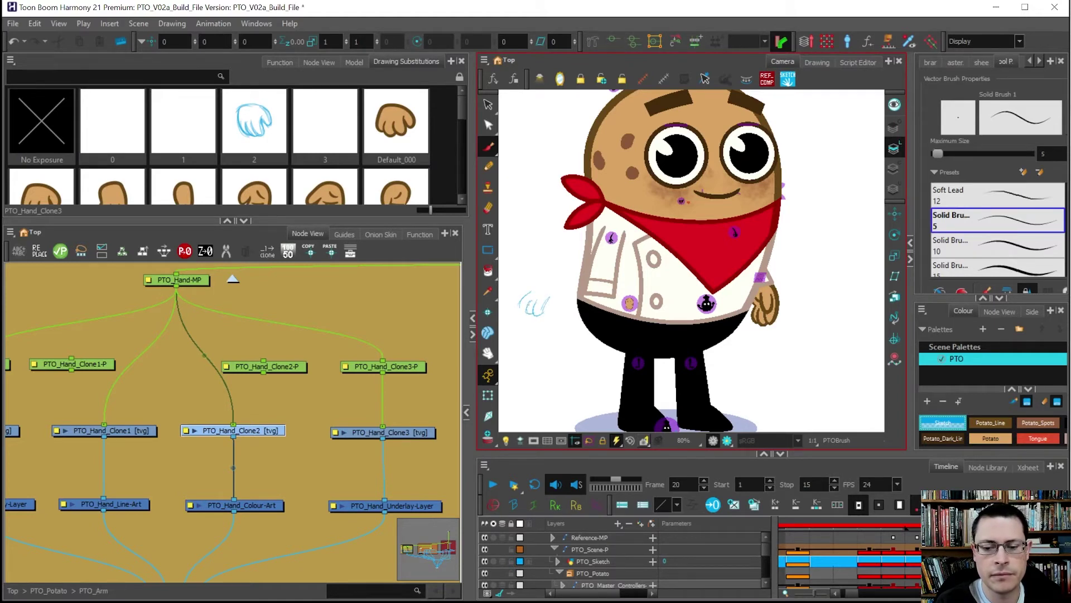
mouse_move(551, 295)
mouse_down()
mouse_move(552, 313)
mouse_move(554, 294)
mouse_up()
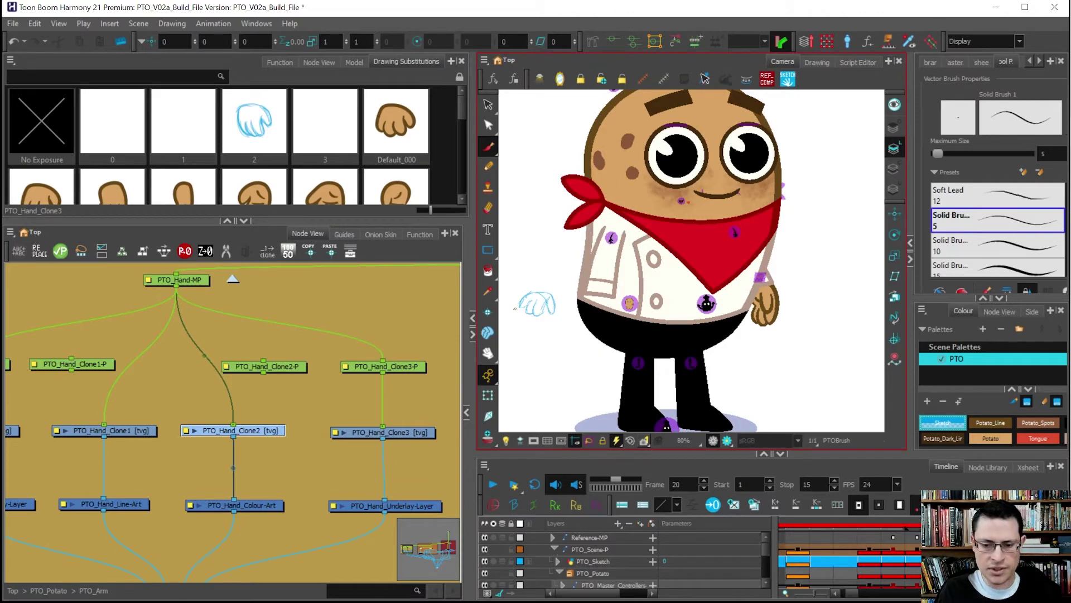
Move the drawing pivot of the PTO_Hand_Clone1 layer onto the small sketched hand, drawing 3
scroll(515, 308, up, 1)
key(shift+t)
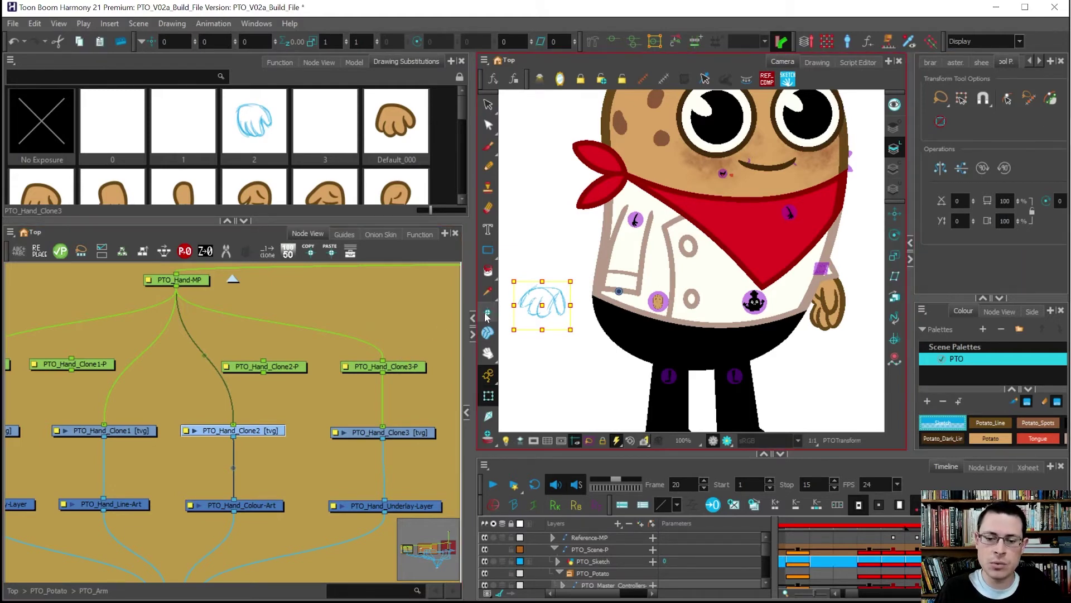
click(242, 414)
click(242, 430)
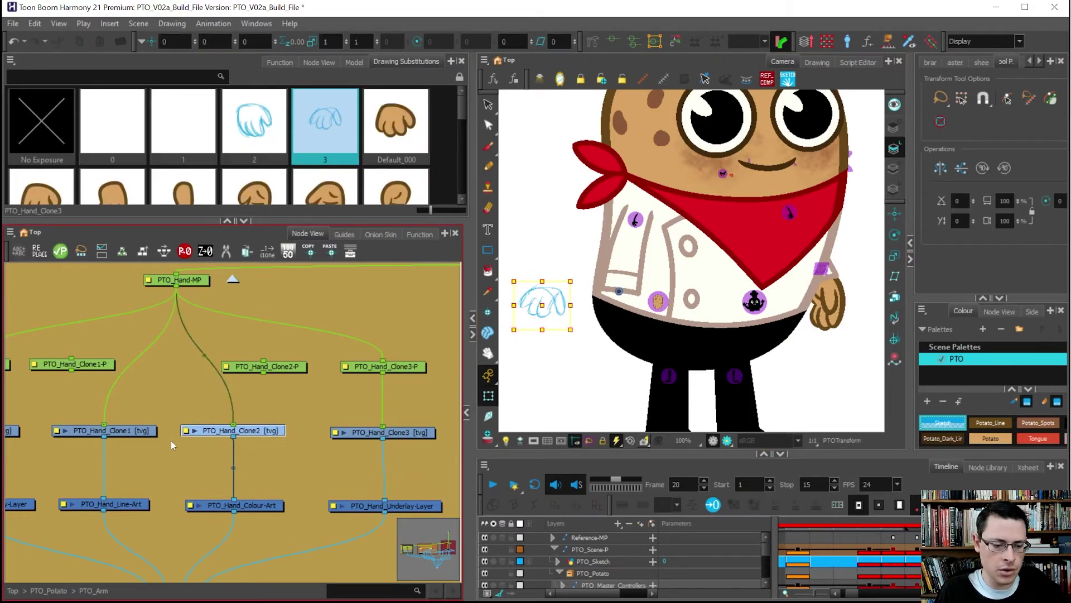
click(136, 430)
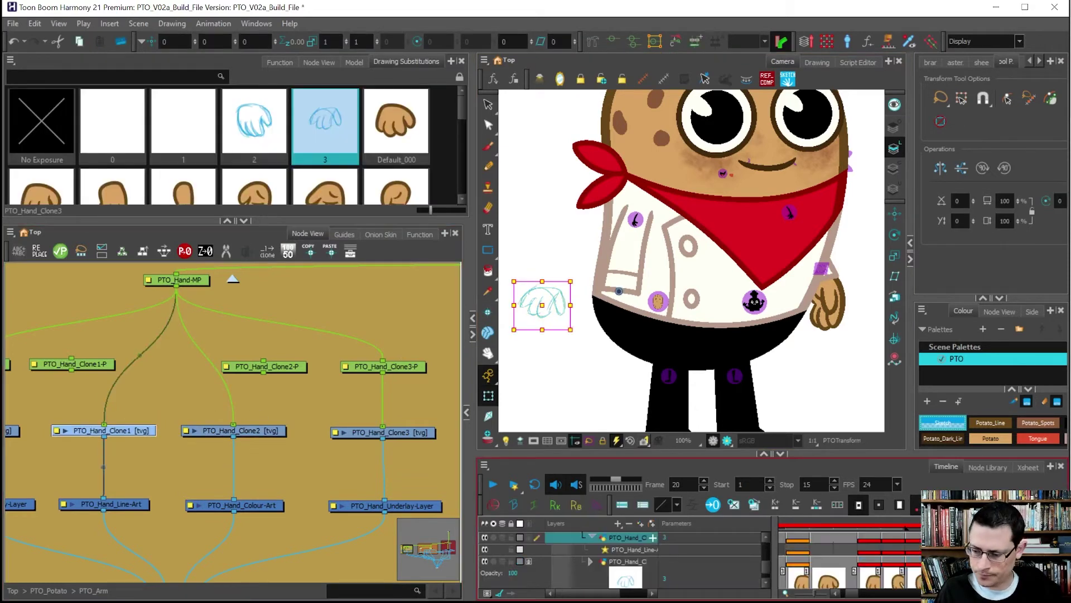
key(2)
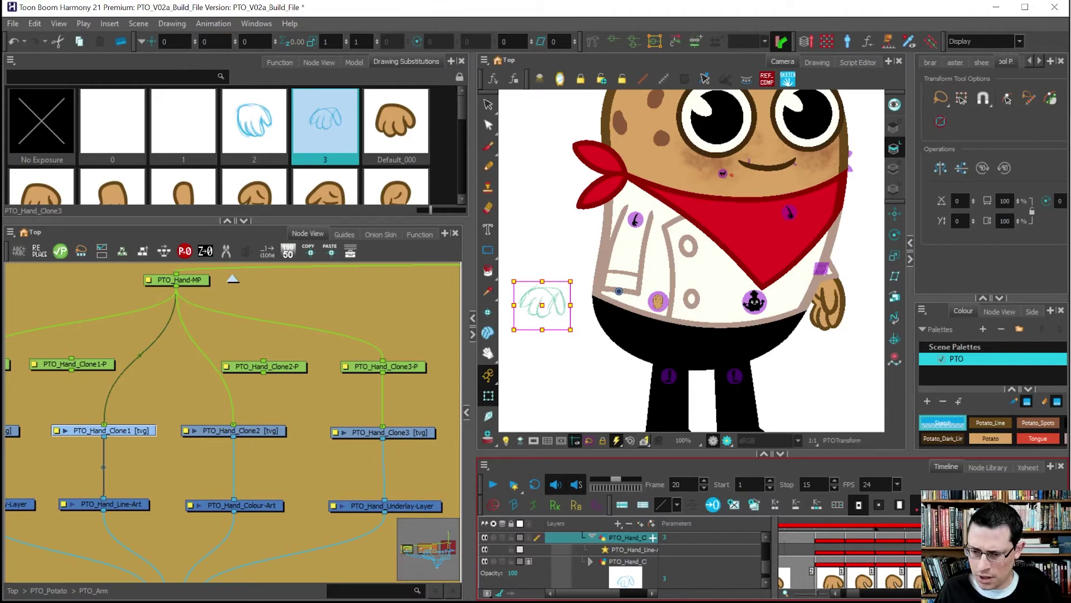
click(486, 314)
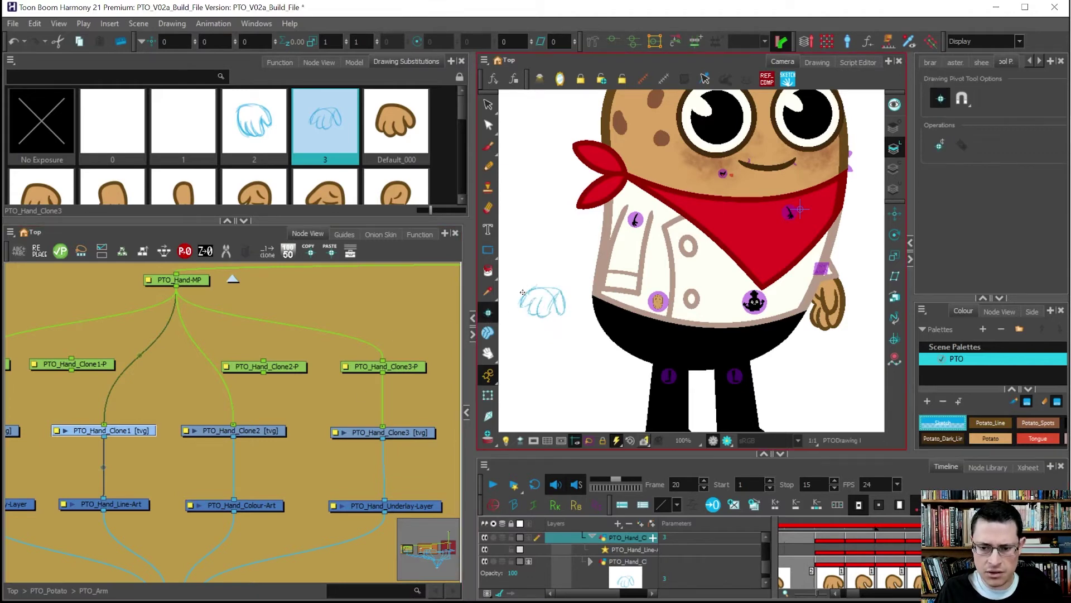
scroll(670, 372, down, 5)
scroll(667, 353, up, 3)
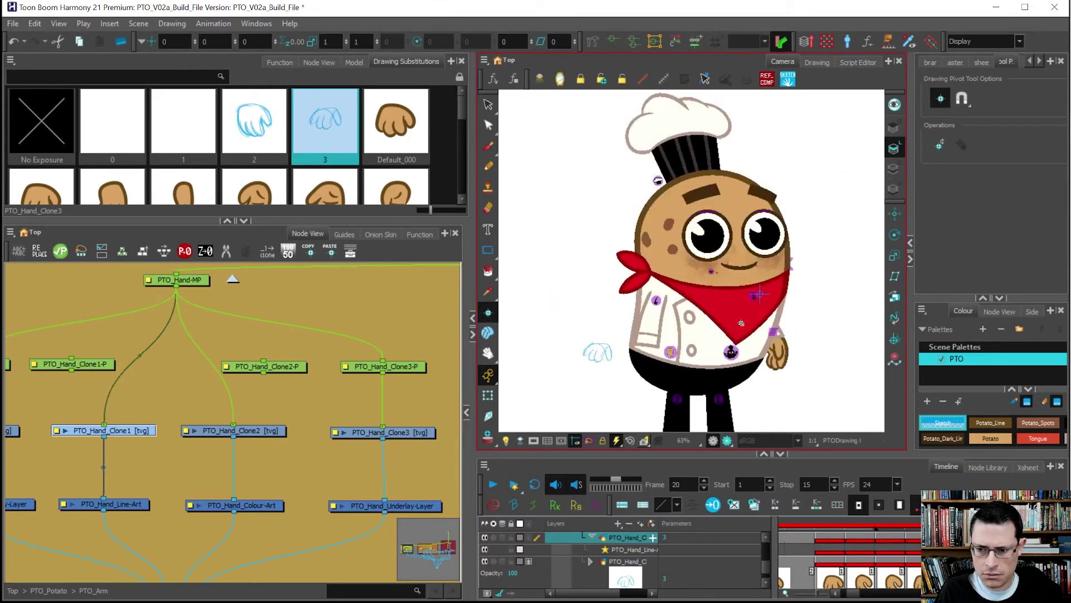
click(600, 349)
scroll(675, 340, down, 4)
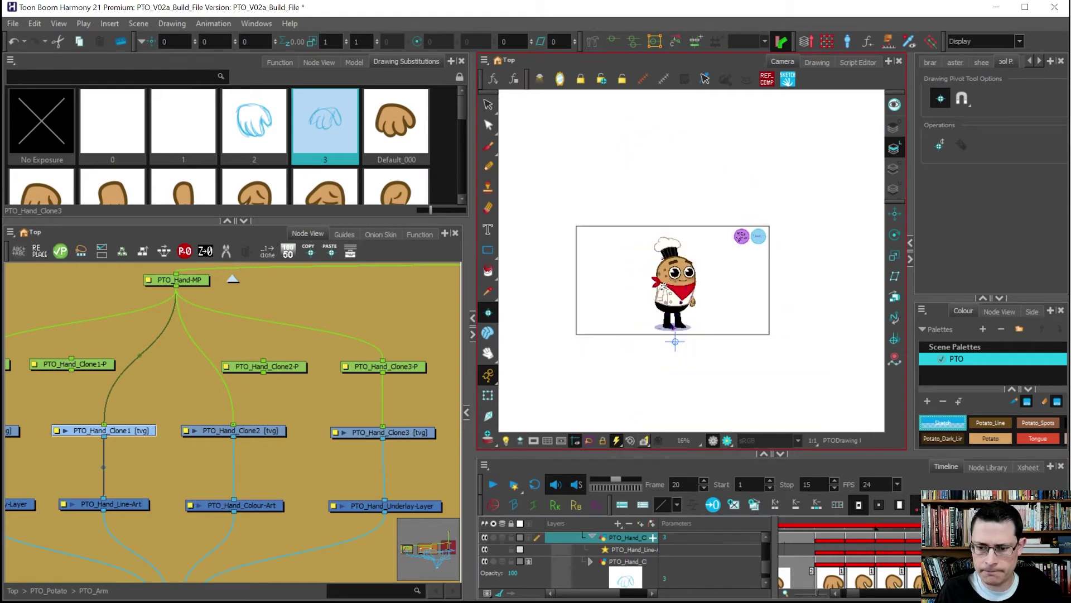
scroll(679, 333, up, 3)
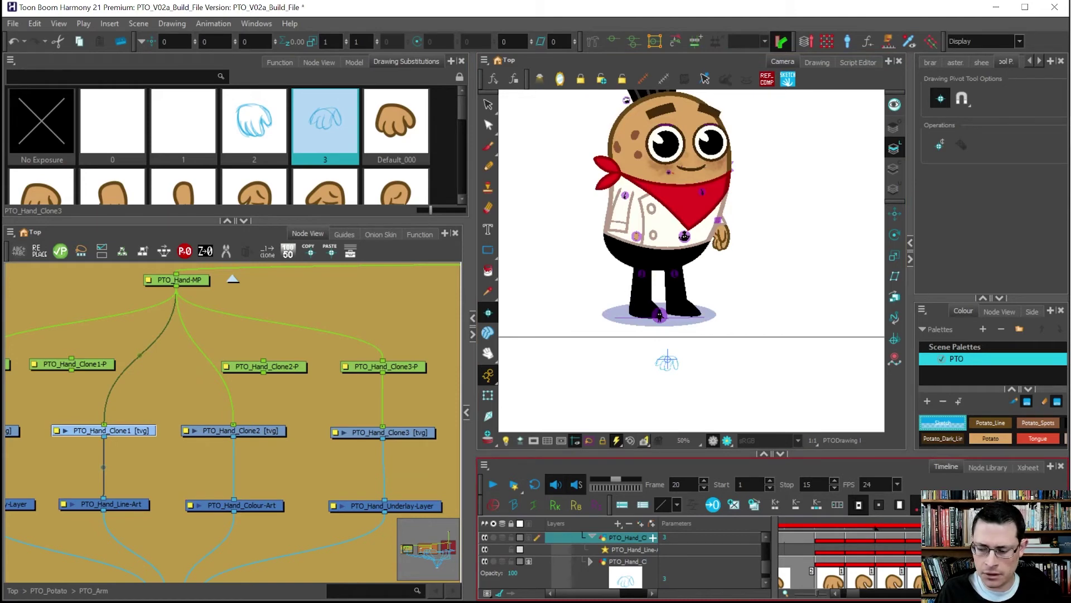
Move the Default_000 hand's drawing pivot to the cuff on frame 19 and set PTO_Hand_Clone1 to Apply Embedded Pivot on Drawing Layer
key(comma)
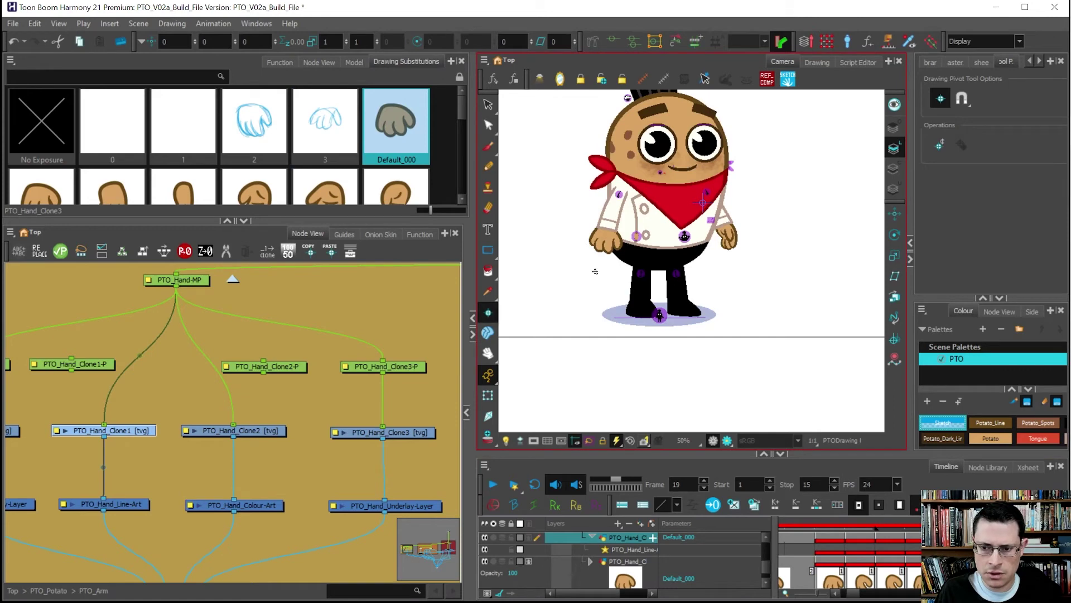
click(607, 231)
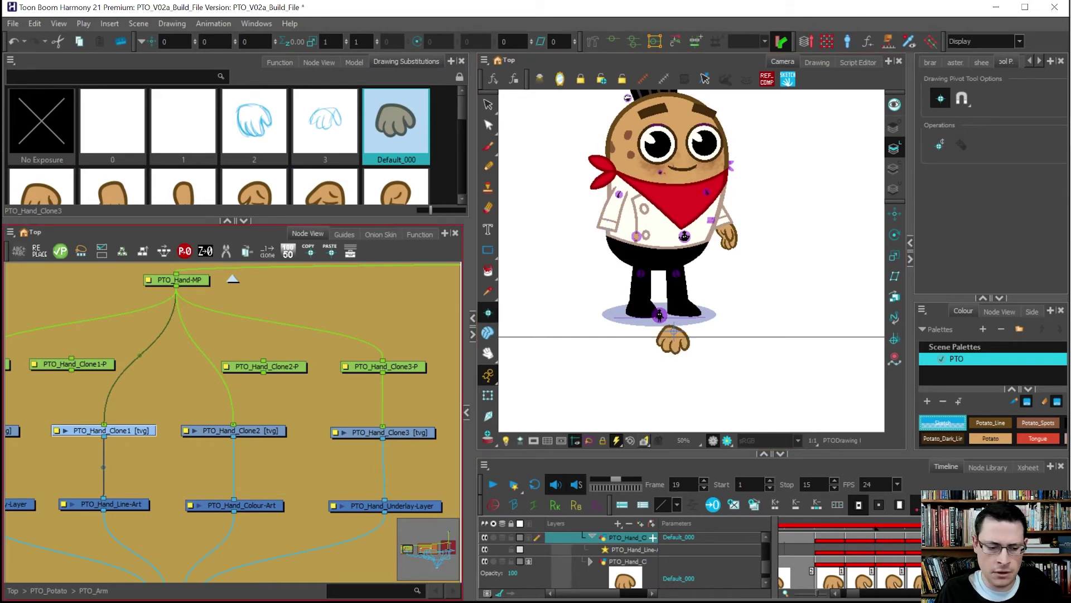
double_click(58, 433)
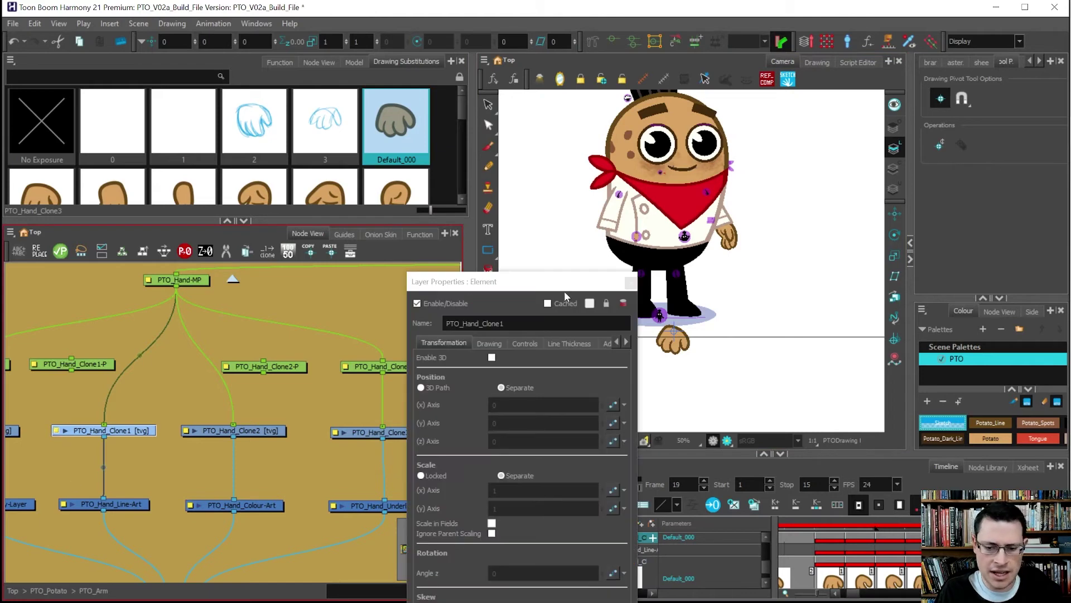
drag(540, 276, 404, 89)
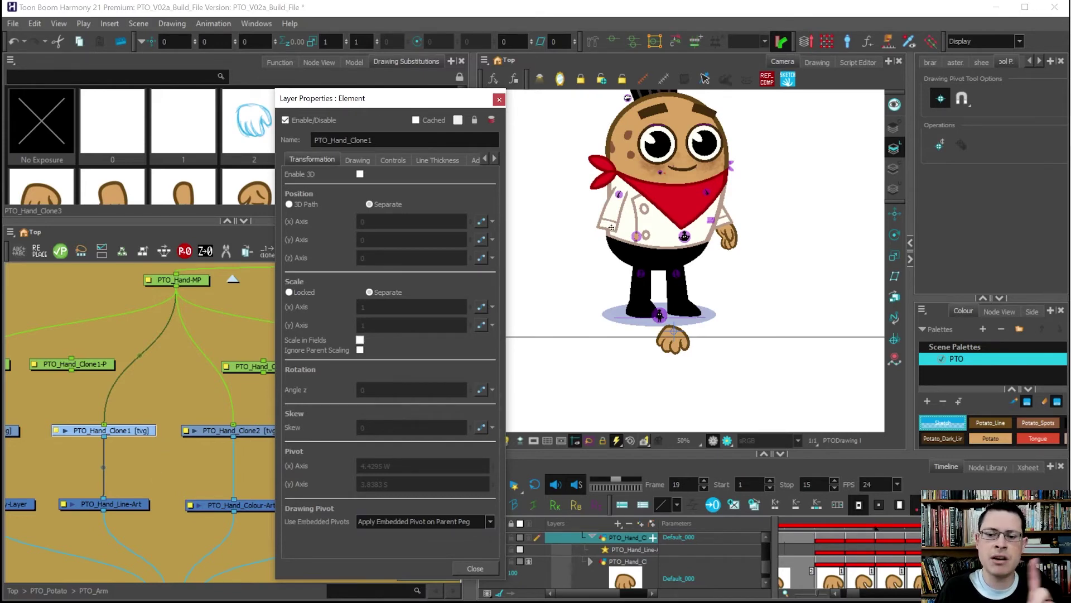
click(387, 522)
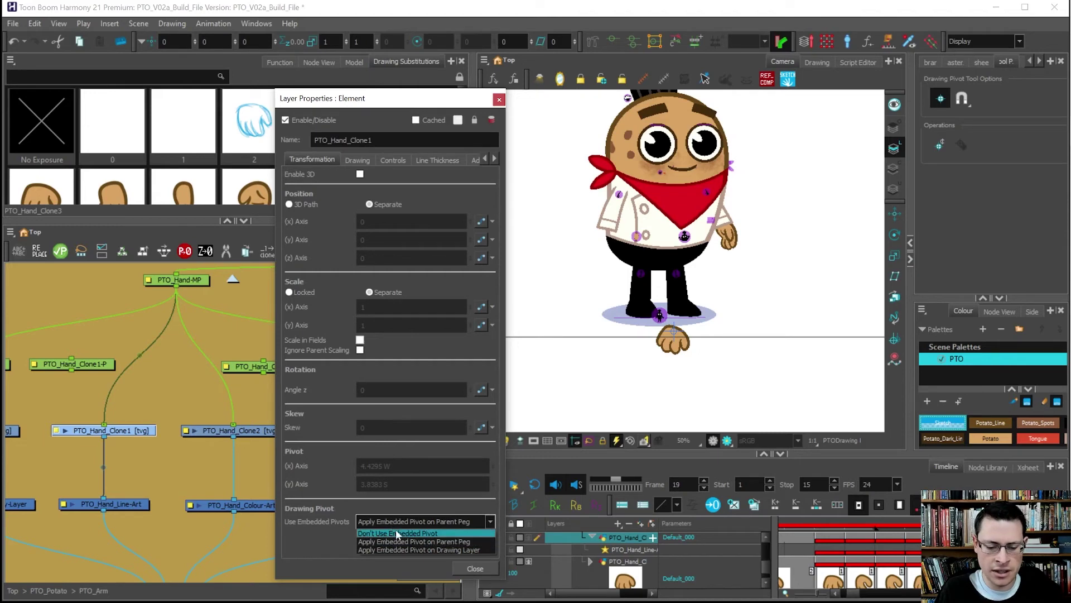
click(417, 549)
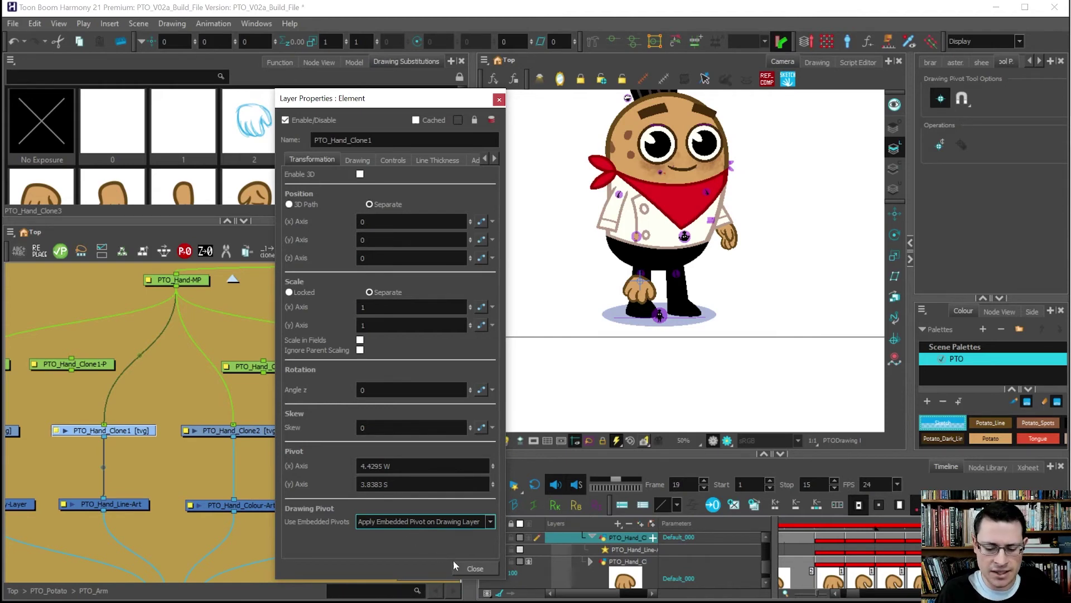
click(471, 569)
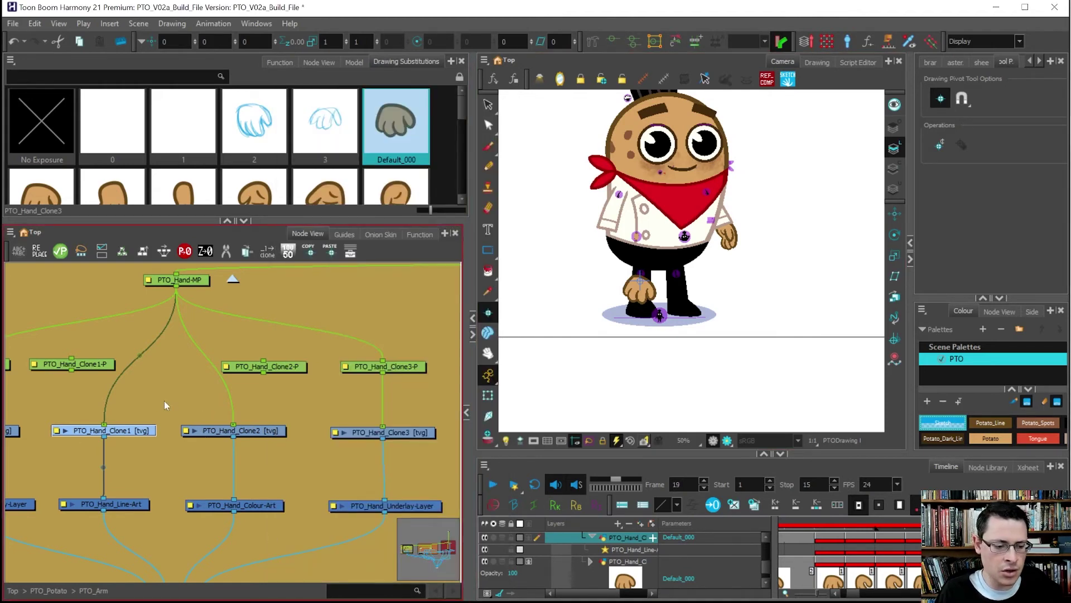
Swap the hand between drawing 3 and Default_000 on frame 19 to compare their positions, and restore the hand at the cuff
click(670, 357)
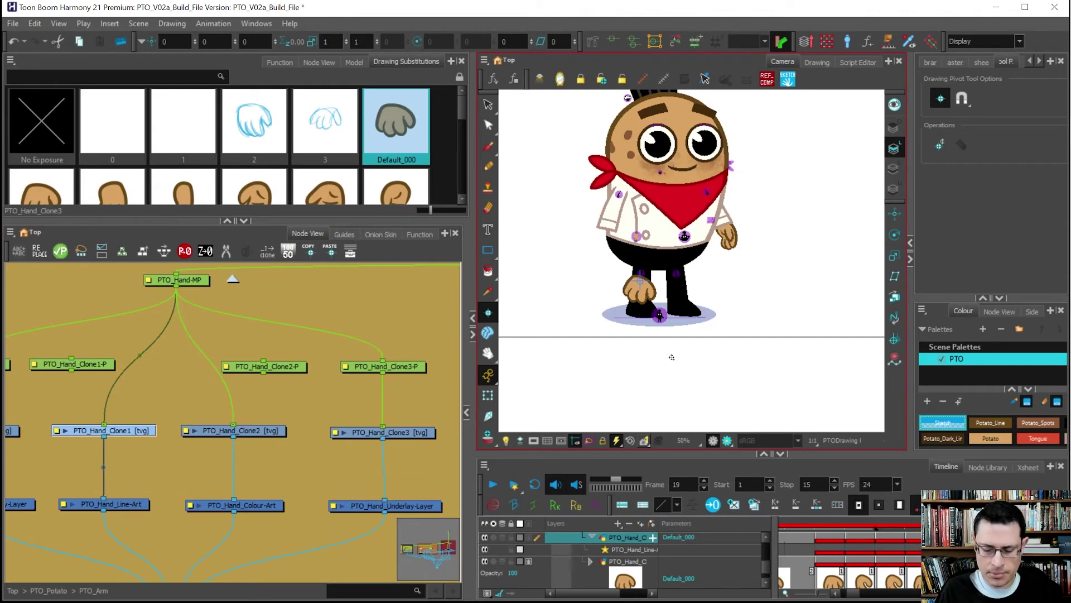
key(minus)
key(equal)
key(minus)
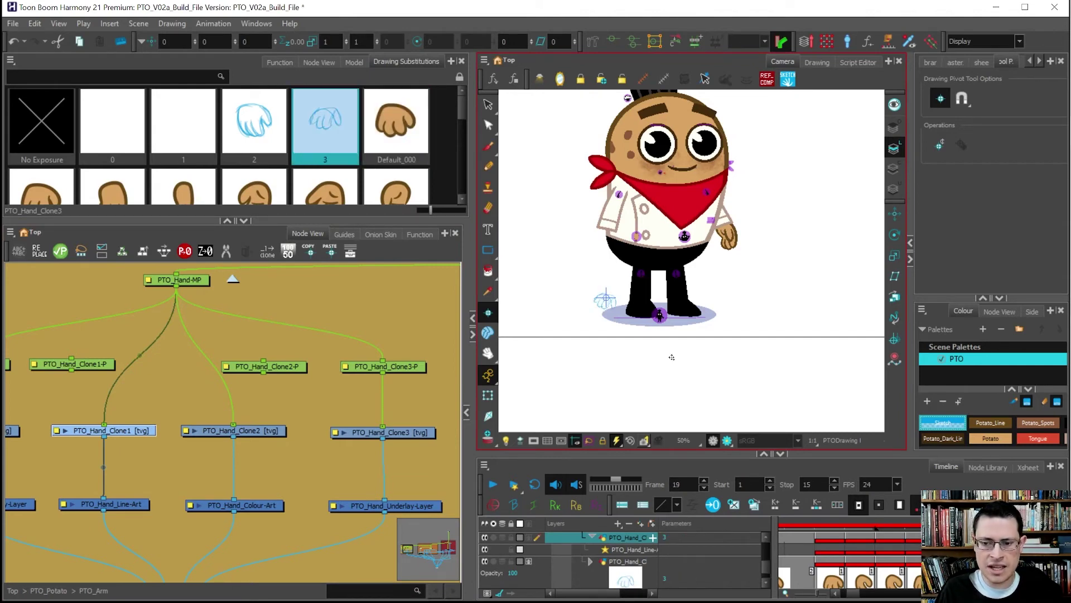
key(equal)
key(minus)
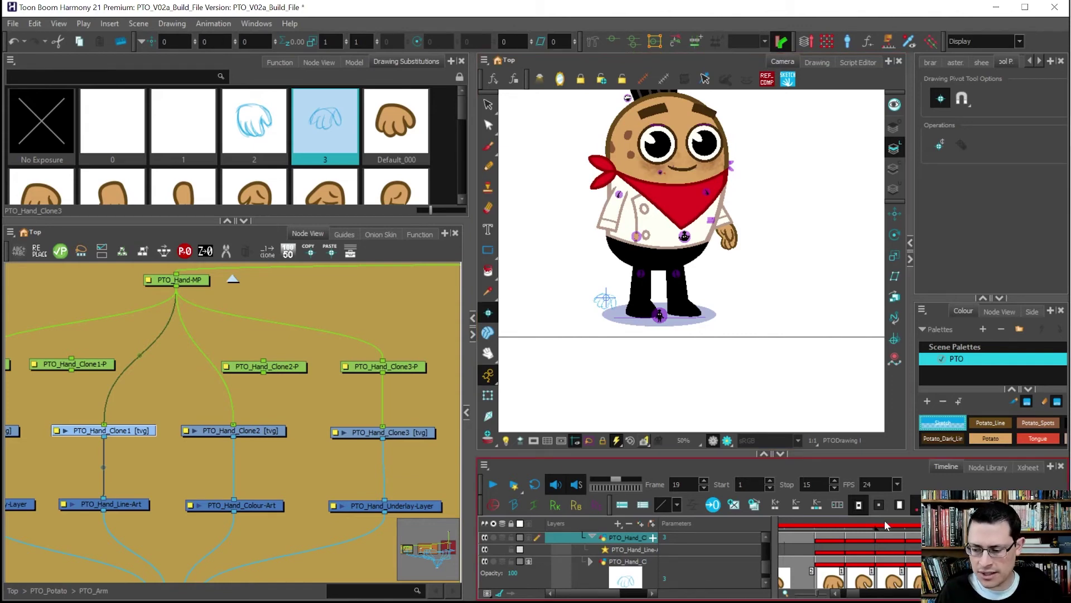
key(bracketright)
key(bracketleft)
key(bracketright)
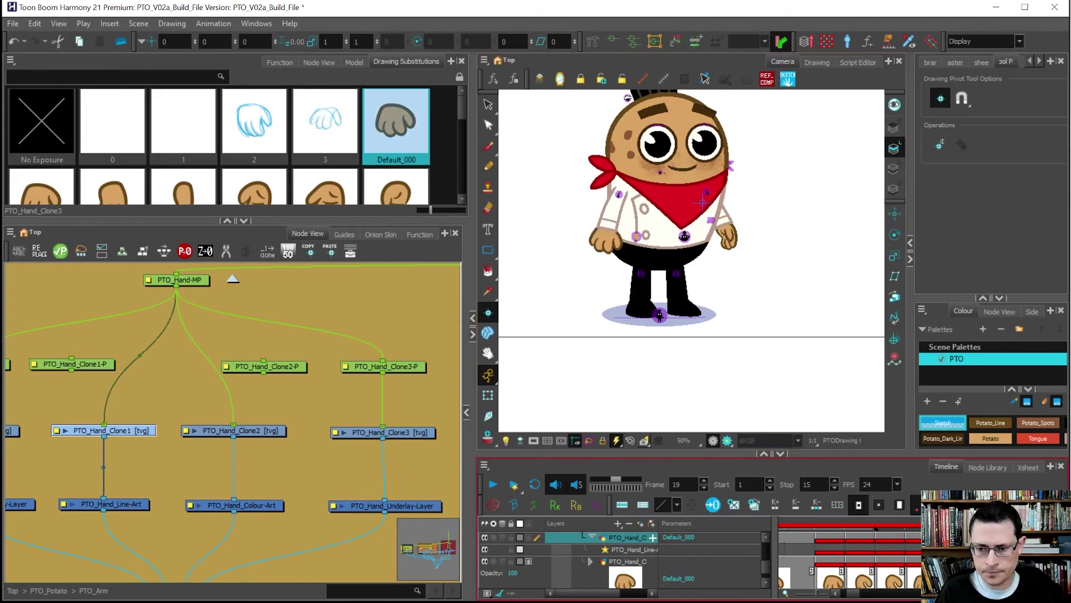
Rotate the forearm outward to about -59 degrees, scaling it to about 1.23 by 1.06 and skewing it about 40
key(shift+t)
click(610, 215)
key(b)
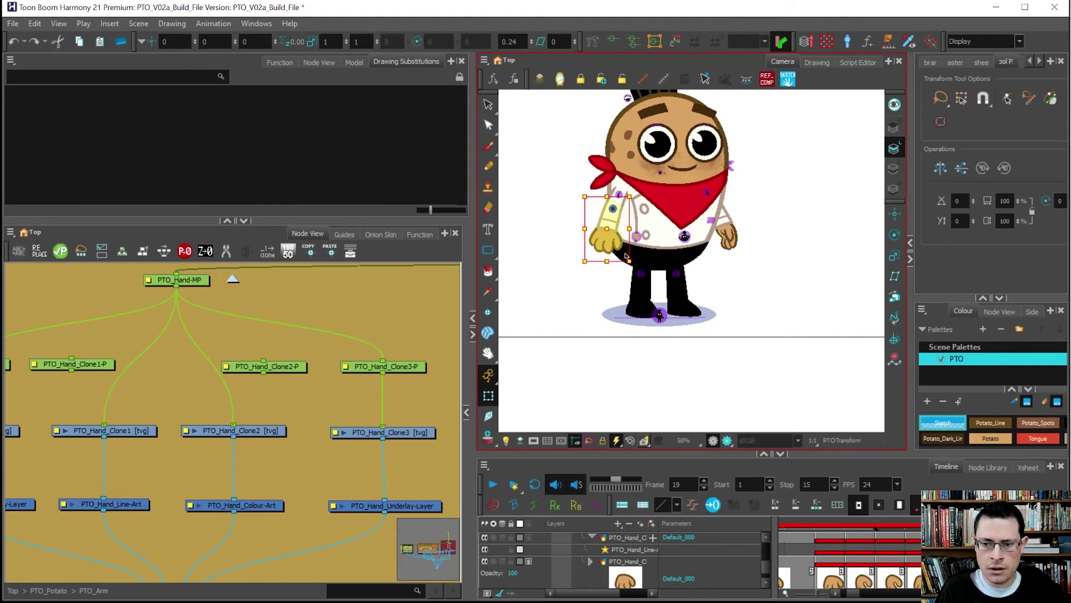
drag(591, 273, 546, 224)
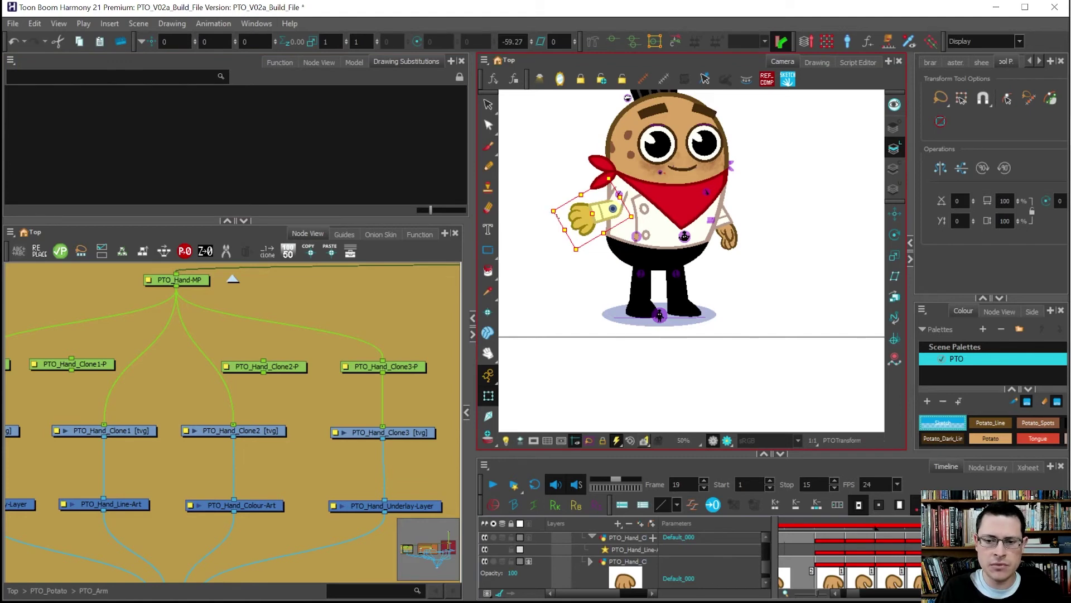
drag(554, 212, 530, 179)
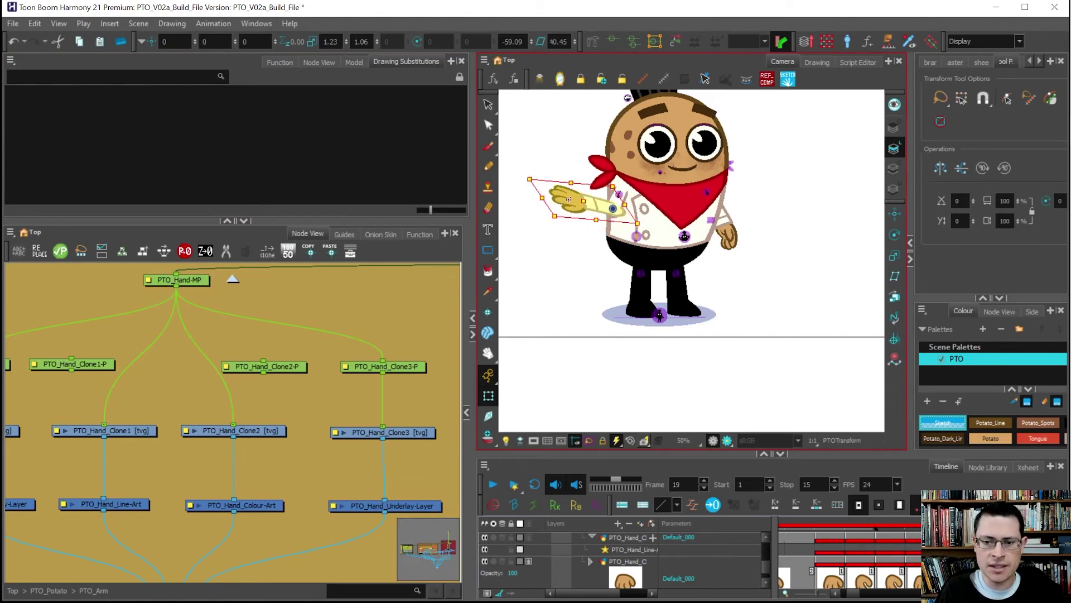
key(ctrl+z)
Create empty drawing 4 on the hand layer at frame 19 and pencil an open hand with spread fingers at the raised cuff
click(569, 195)
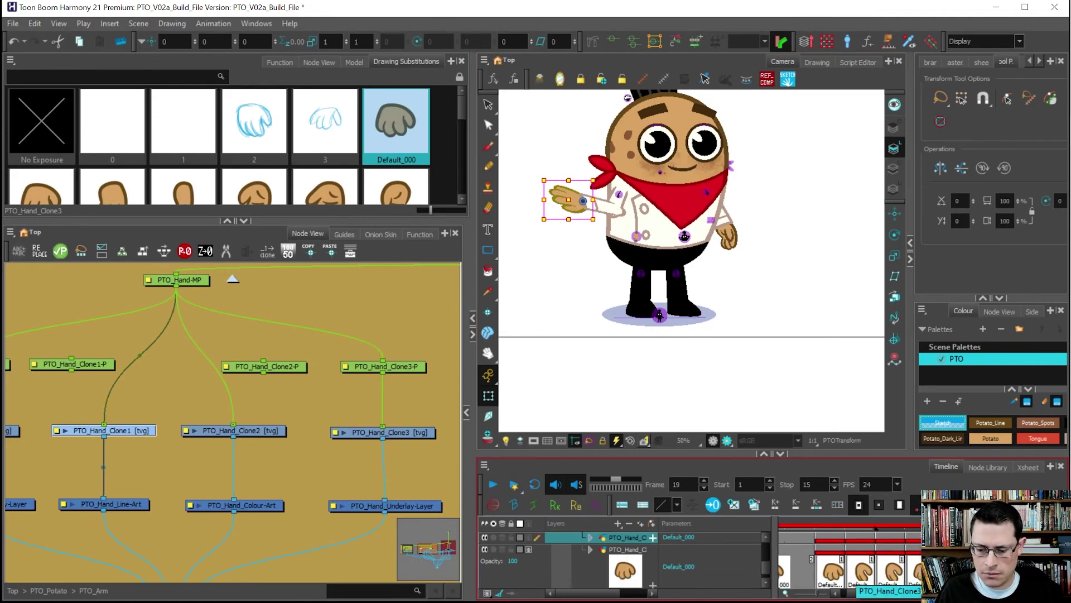
click(733, 505)
key(alt+slash)
scroll(556, 210, up, 5)
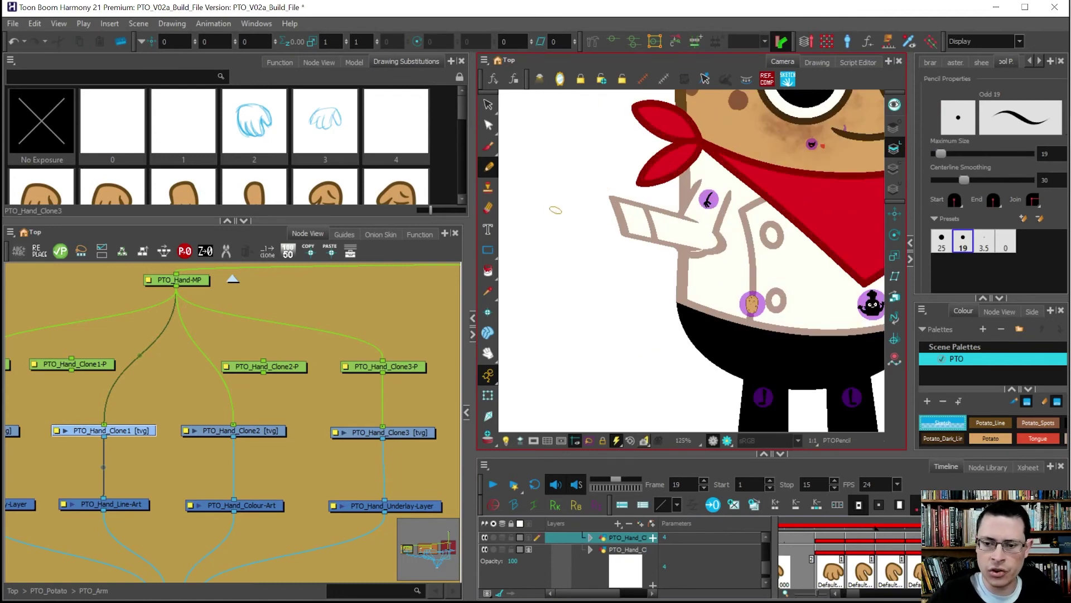
mouse_move(615, 230)
mouse_down()
mouse_move(603, 278)
mouse_move(580, 253)
mouse_move(538, 260)
mouse_move(556, 225)
mouse_move(534, 219)
mouse_move(556, 195)
mouse_move(596, 213)
mouse_up()
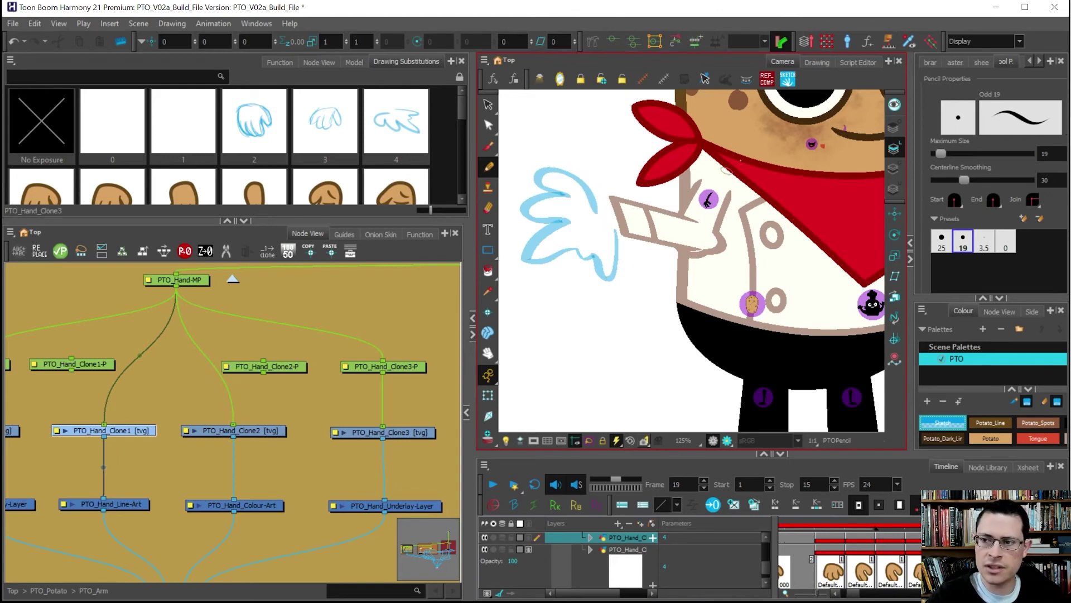
Check the open-hand sketch in the Drawing view, return to the Camera view and undo its strokes
click(816, 61)
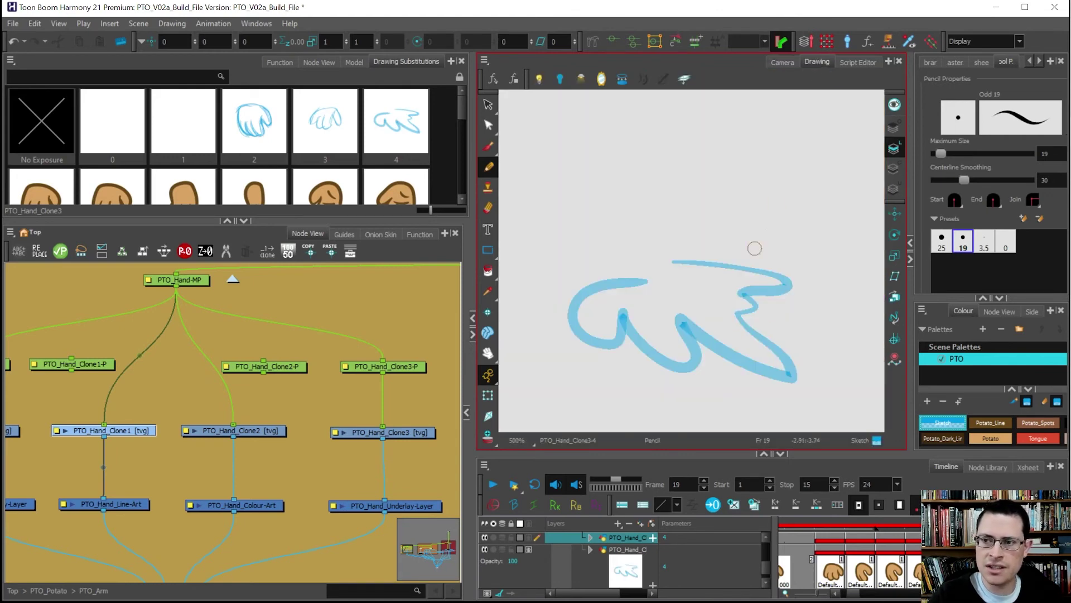
click(781, 62)
key(ctrl+z)
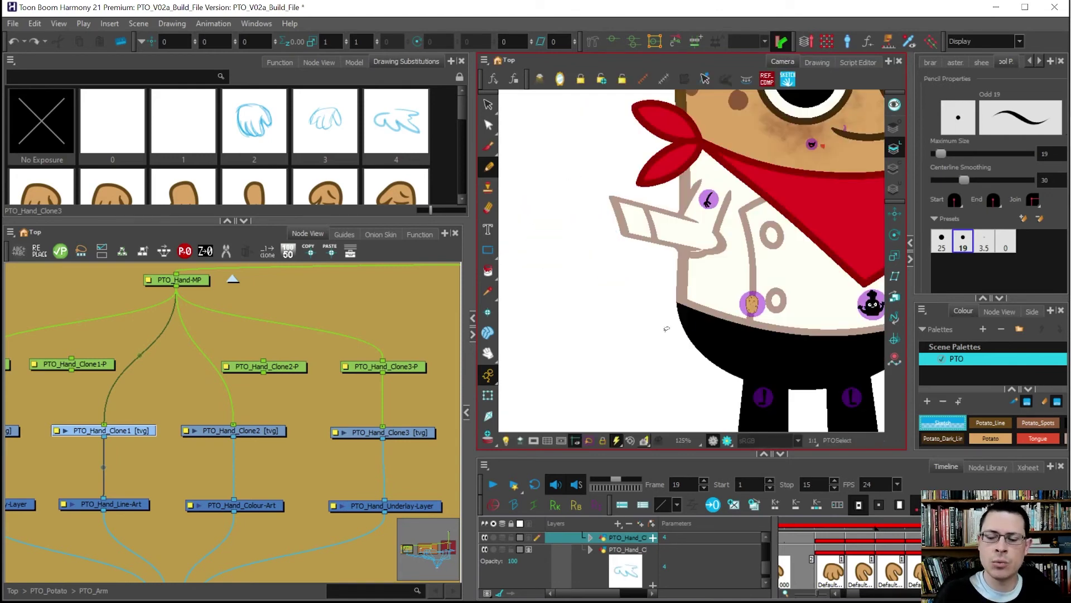
Undo the creation of empty drawing 4 on the hand layer and restore Default_000
key(shift+t)
key(ctrl+z)
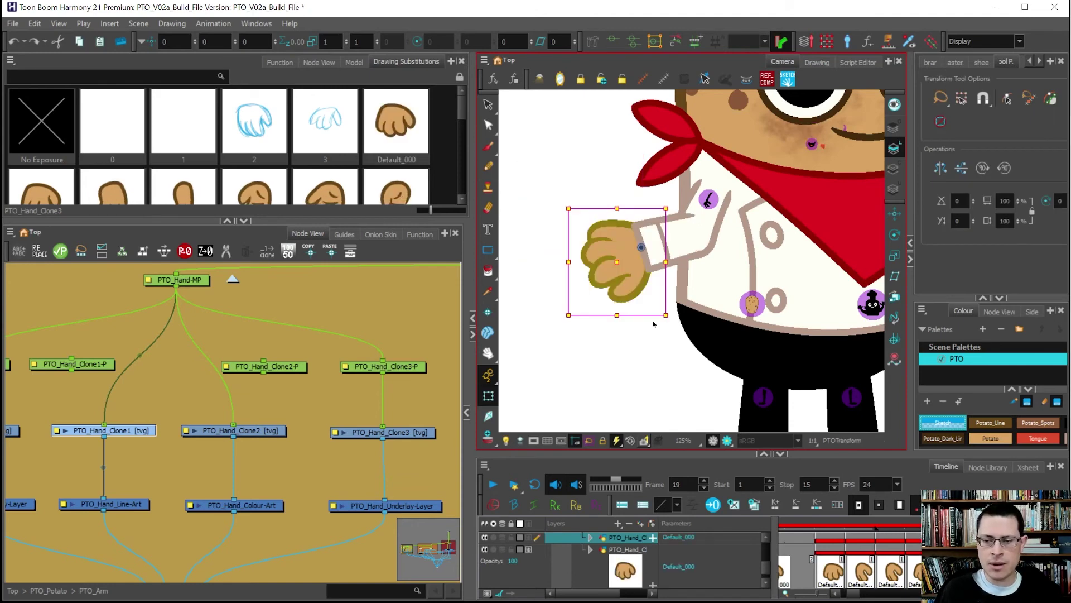
Select the forearm's master peg PTO_Forearm-MP and locate it beside the Hand group in the Node view
click(651, 244)
key(b)
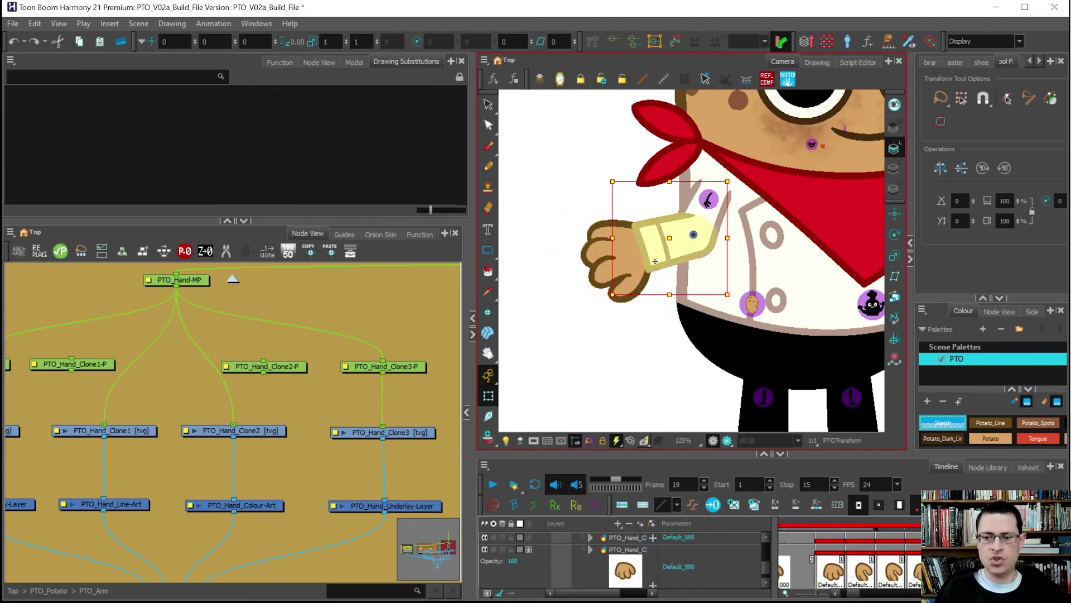
key(b)
drag(661, 272, 609, 257)
drag(645, 325, 681, 362)
key(ctrl+z)
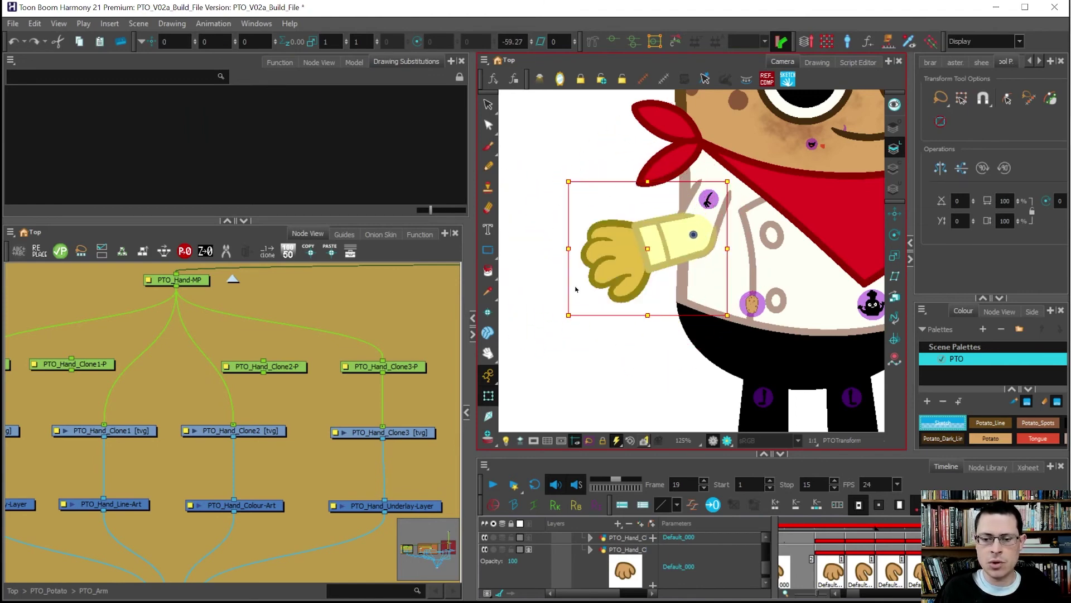
scroll(275, 426, up, 5)
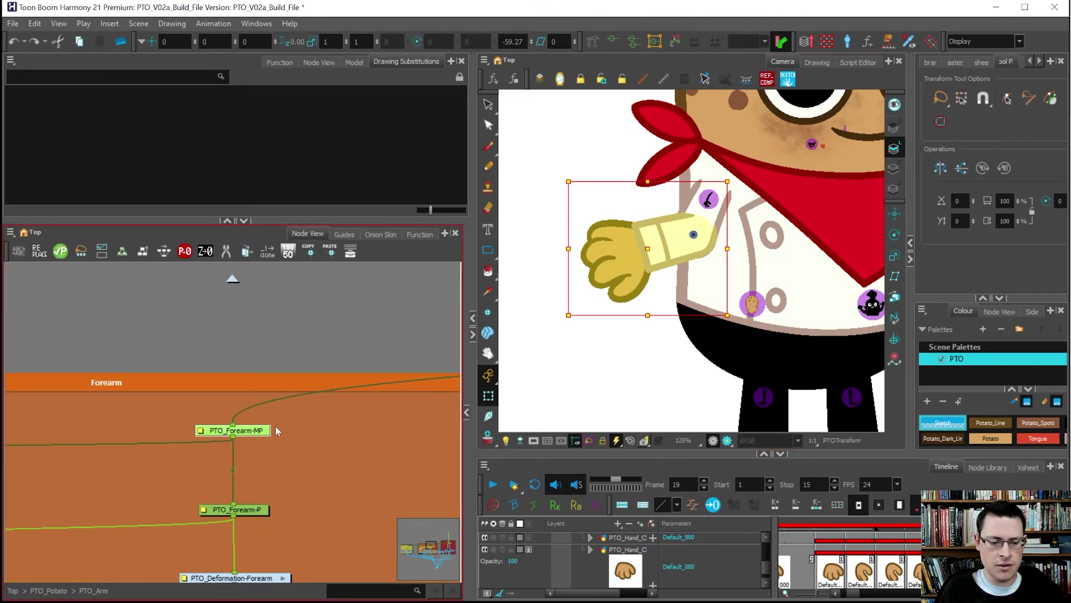
scroll(386, 320, down, 3)
scroll(350, 344, up, 2)
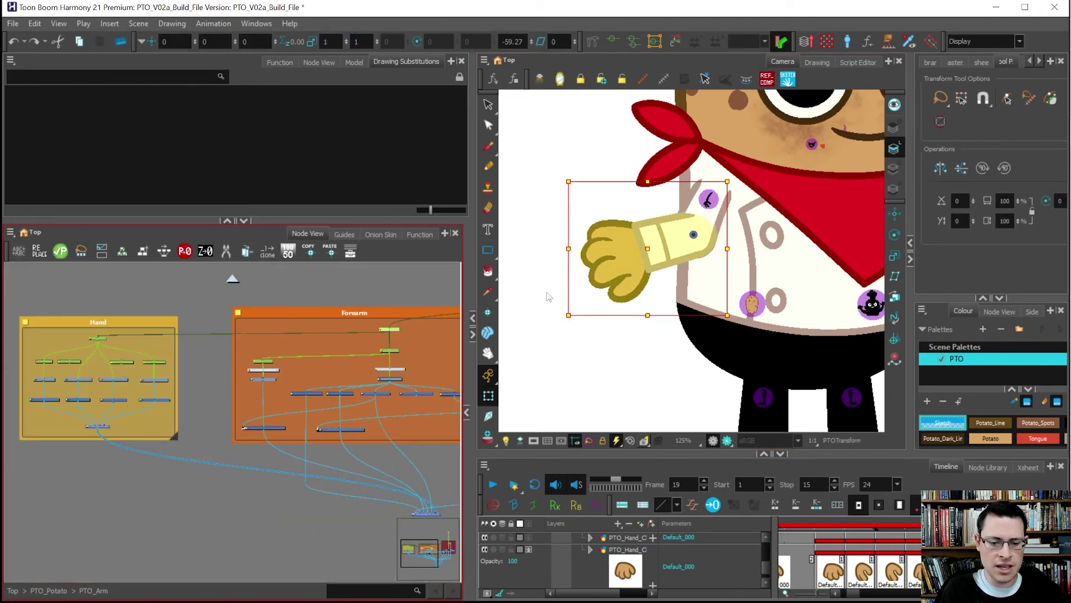
Try rotating the forearm peg to about -74 degrees, scaled about 1.37 by 0.74 and skewed about 8, and undo the arm changes
drag(570, 279, 570, 229)
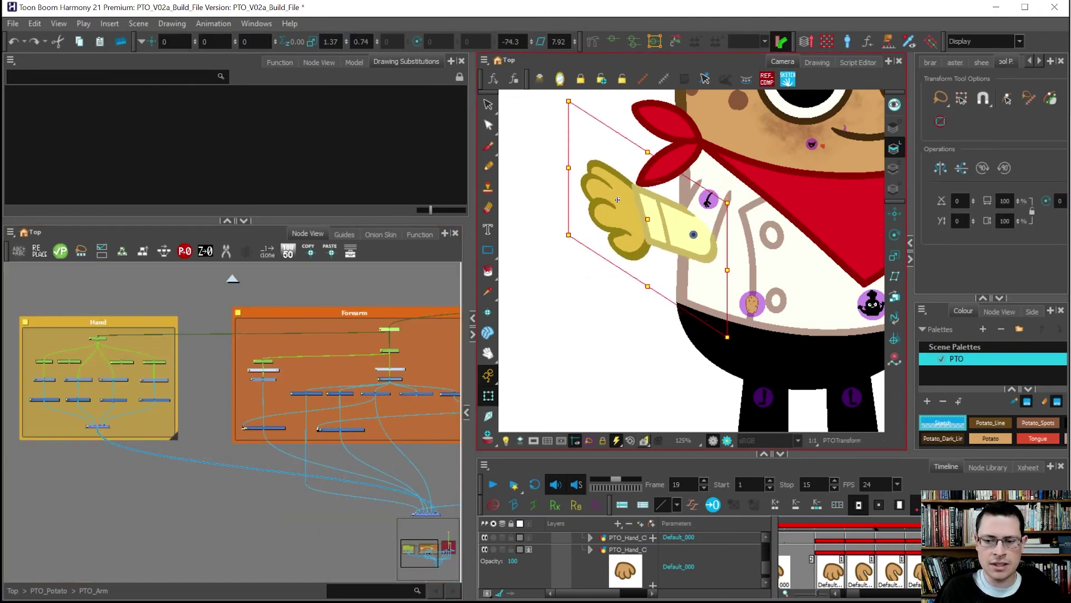
scroll(620, 192, up, 3)
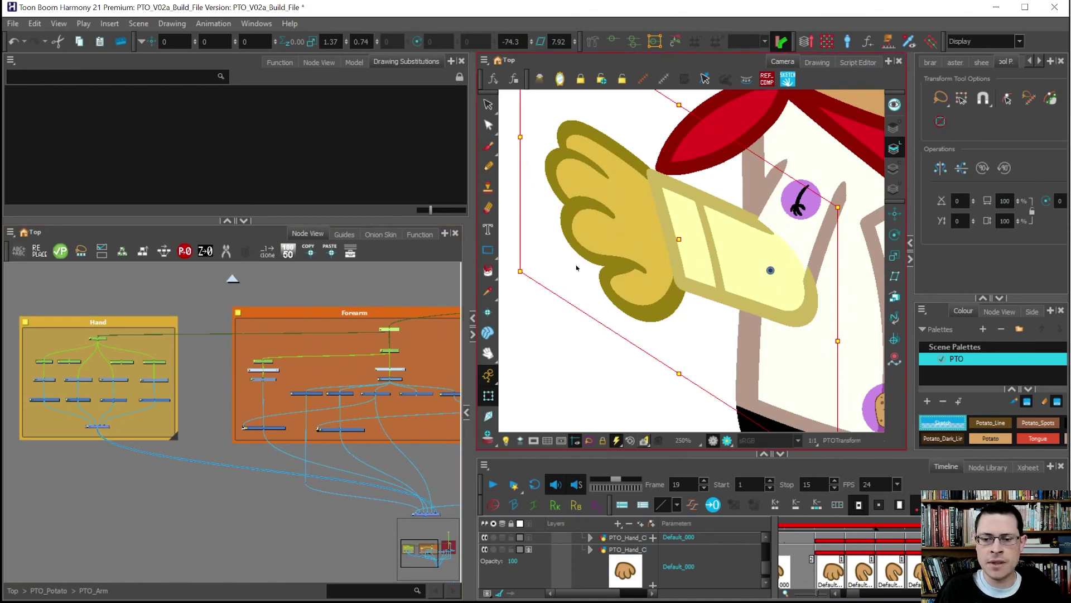
key(ctrl+z)
scroll(580, 273, down, 5)
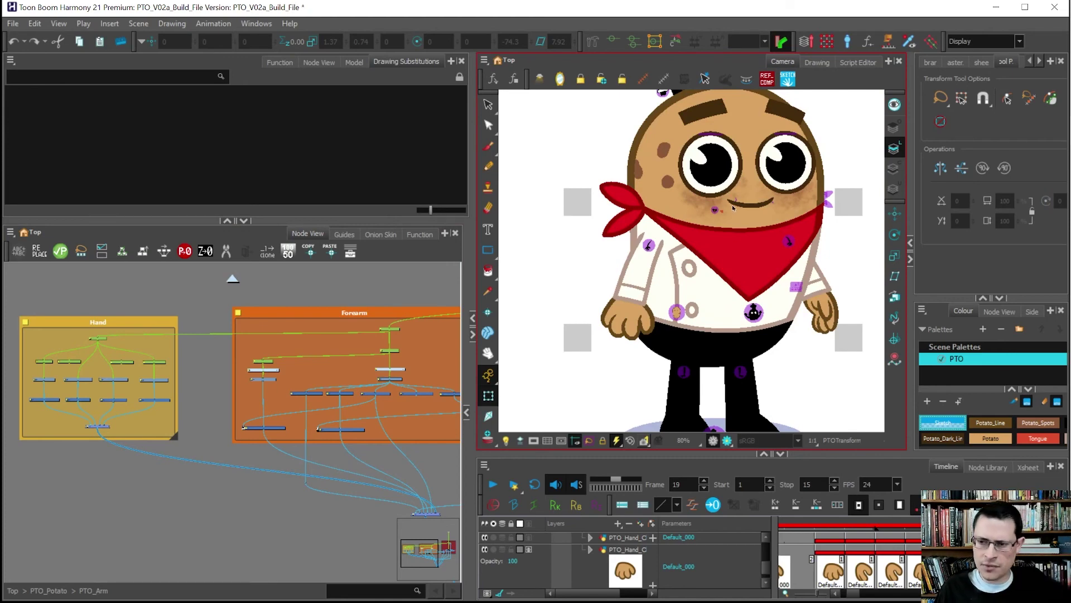
Find PTO_Mouth_Builder_Peg through the facial features peg and move the mouth to about 0.375 E, 0.0278 N
click(763, 209)
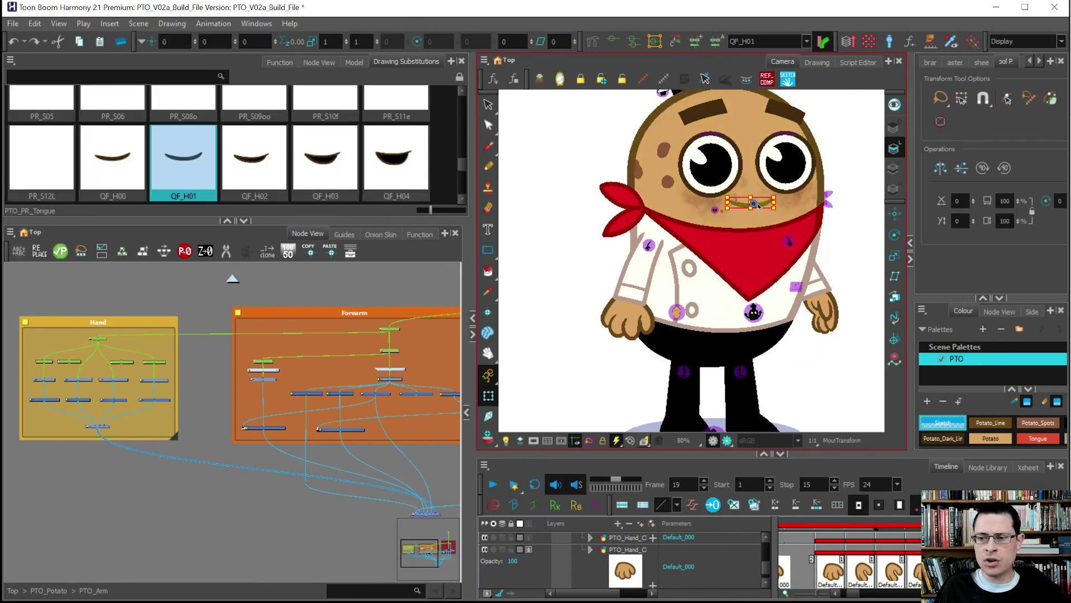
key(b)
key(b)
key(o)
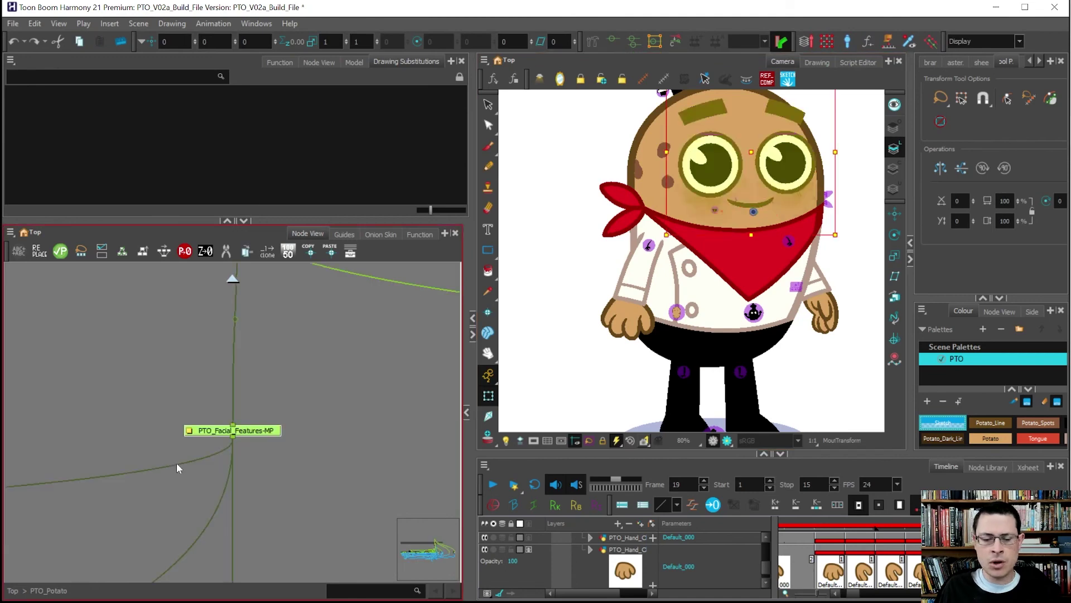
scroll(177, 462, down, 6)
scroll(306, 379, down, 2)
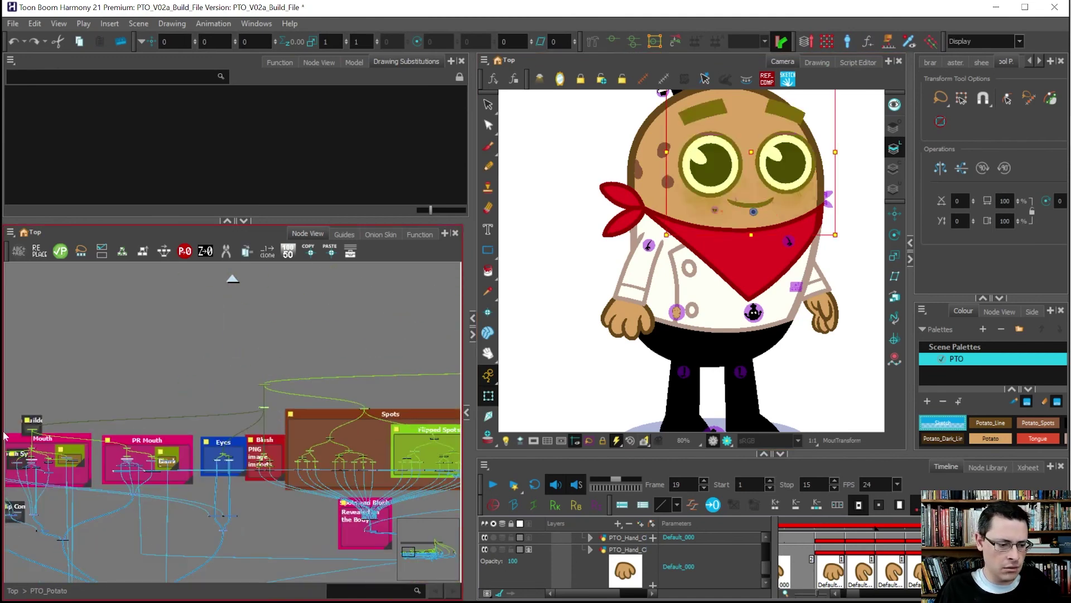
scroll(23, 433, up, 4)
scroll(63, 446, up, 3)
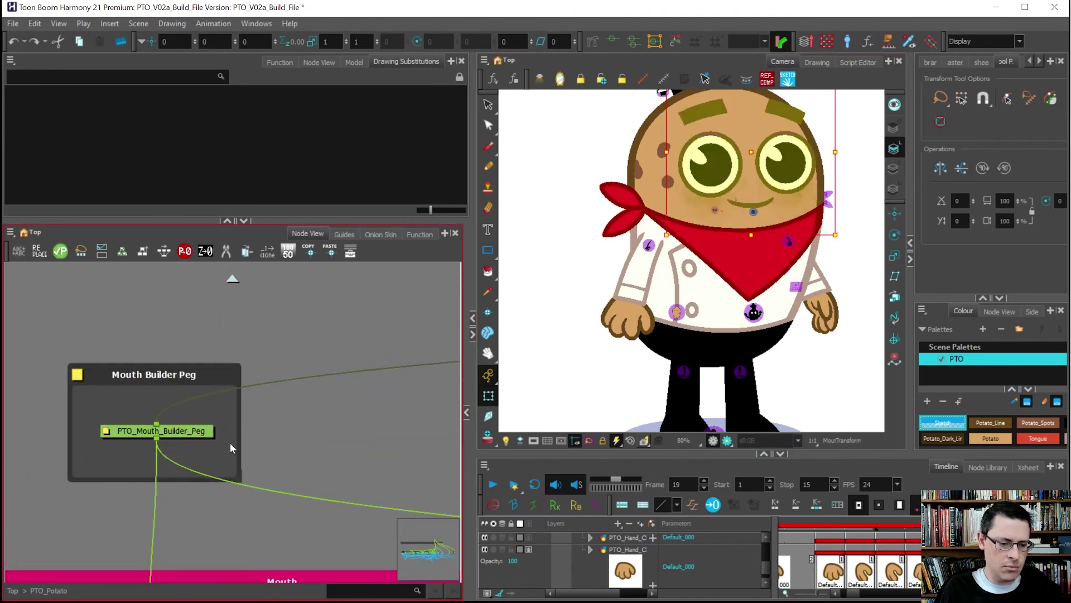
click(112, 430)
drag(733, 249, 745, 247)
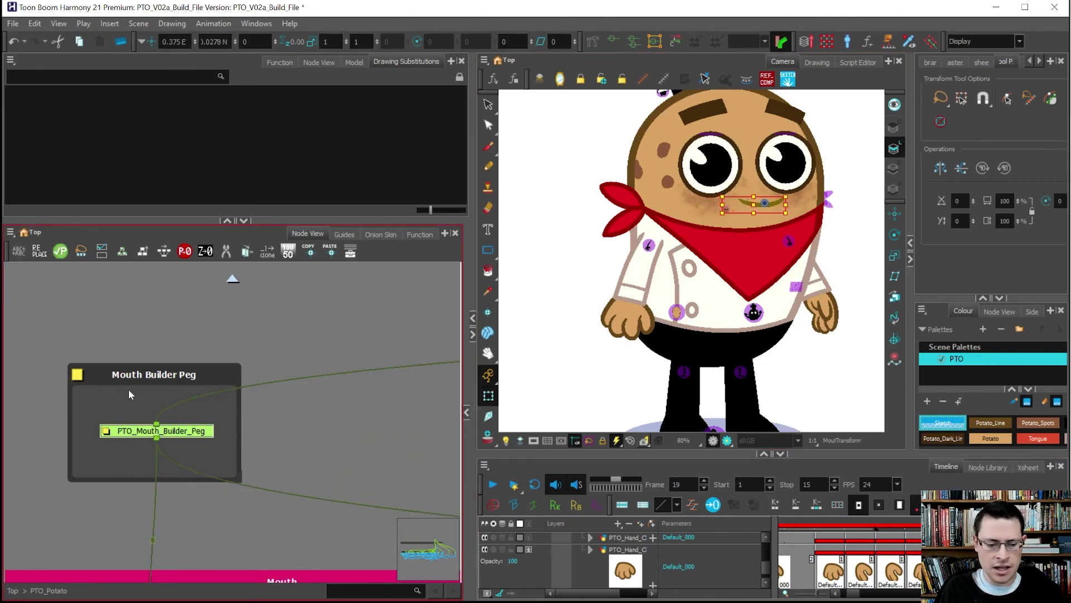
On blank drawing 1 of the PTO_Mouth layer, brush a rough open mouth with a tongue curve between the two cheek creases at size 5
scroll(195, 394, down, 5)
scroll(195, 394, up, 5)
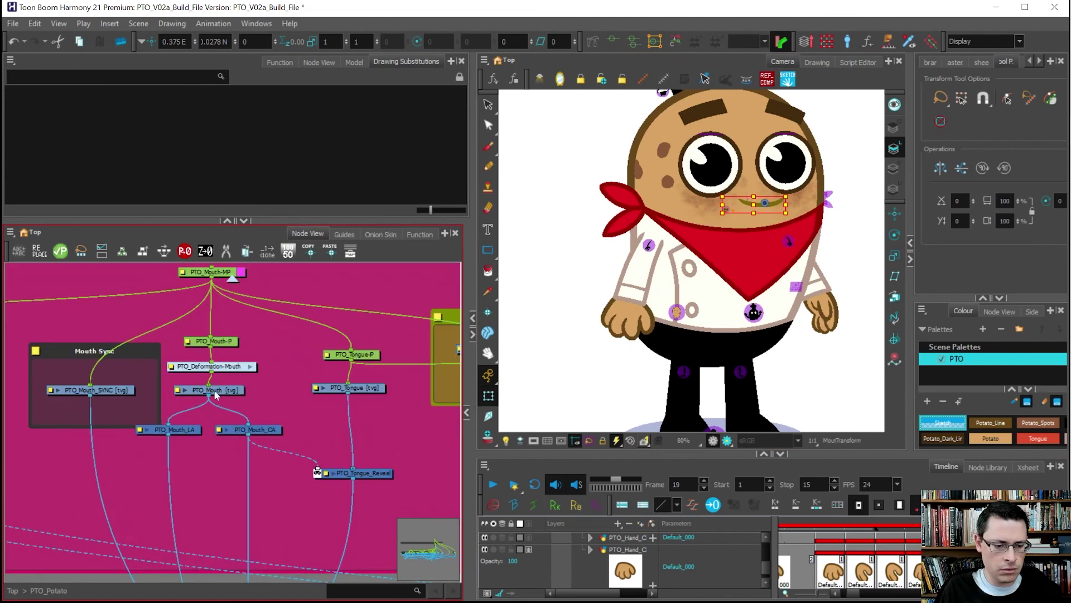
click(201, 391)
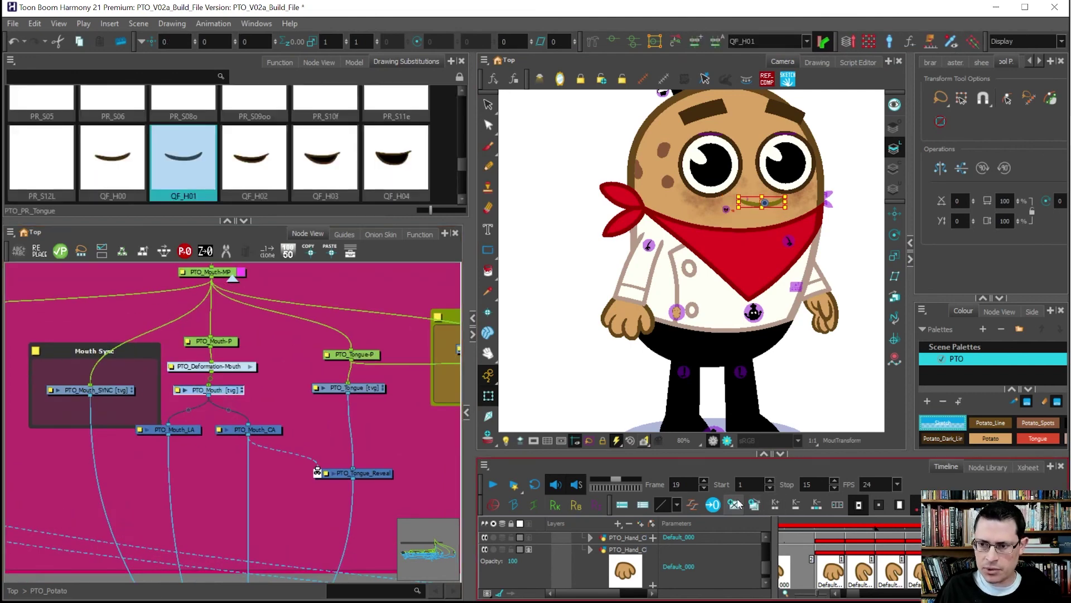
scroll(784, 195, up, 5)
key(alt+b)
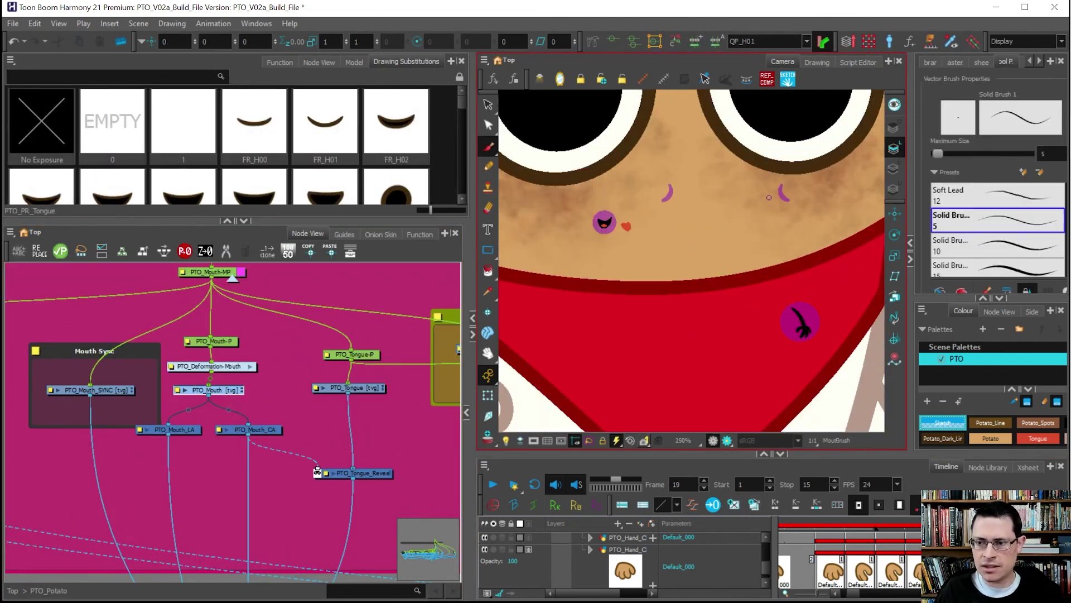
drag(773, 195, 725, 259)
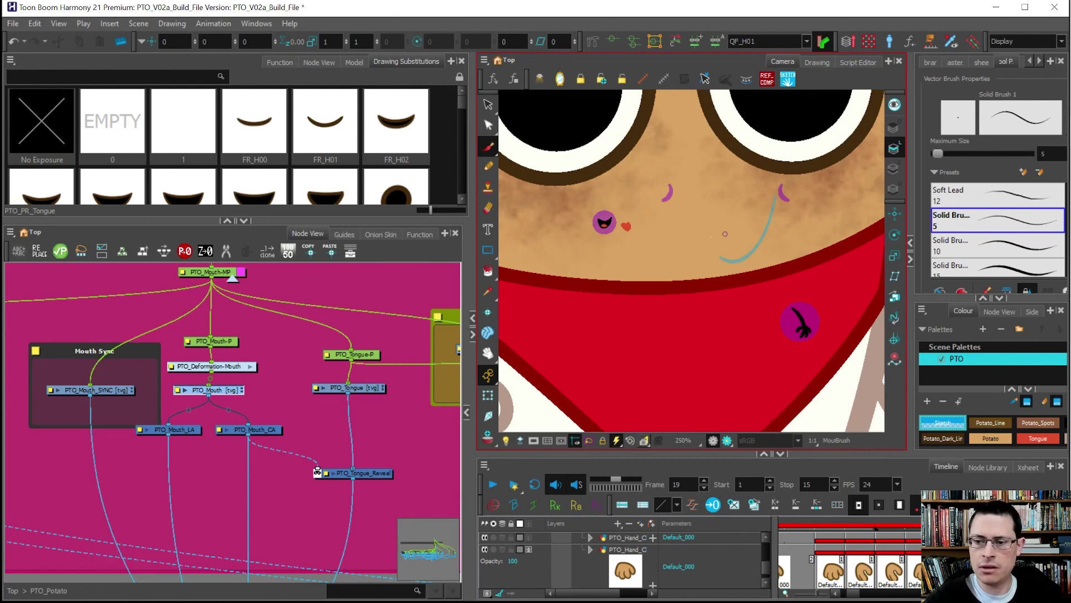
drag(666, 190, 714, 256)
drag(668, 190, 780, 191)
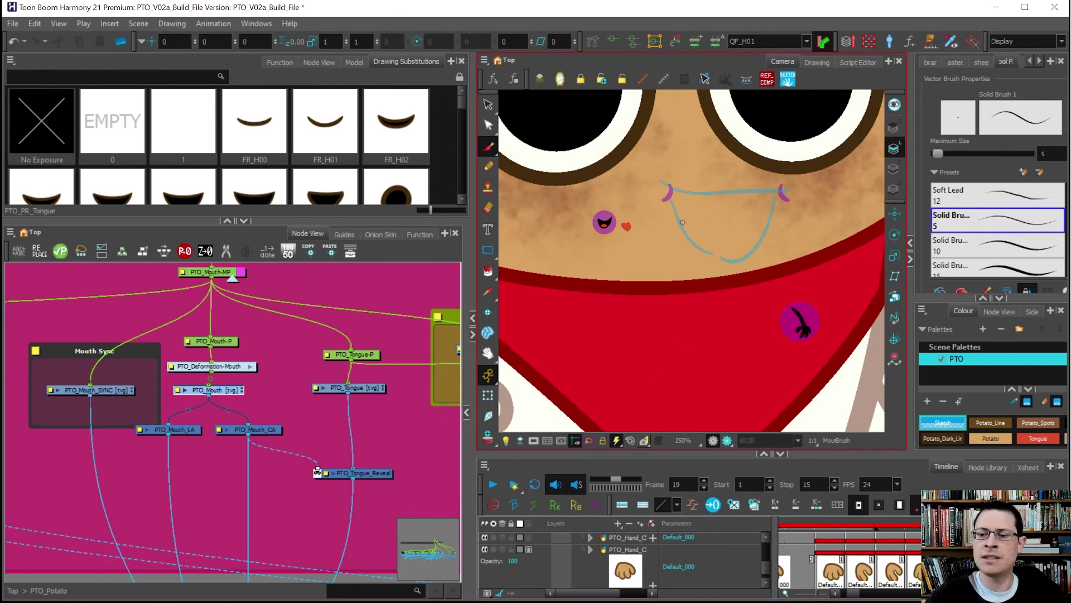
drag(678, 213, 722, 258)
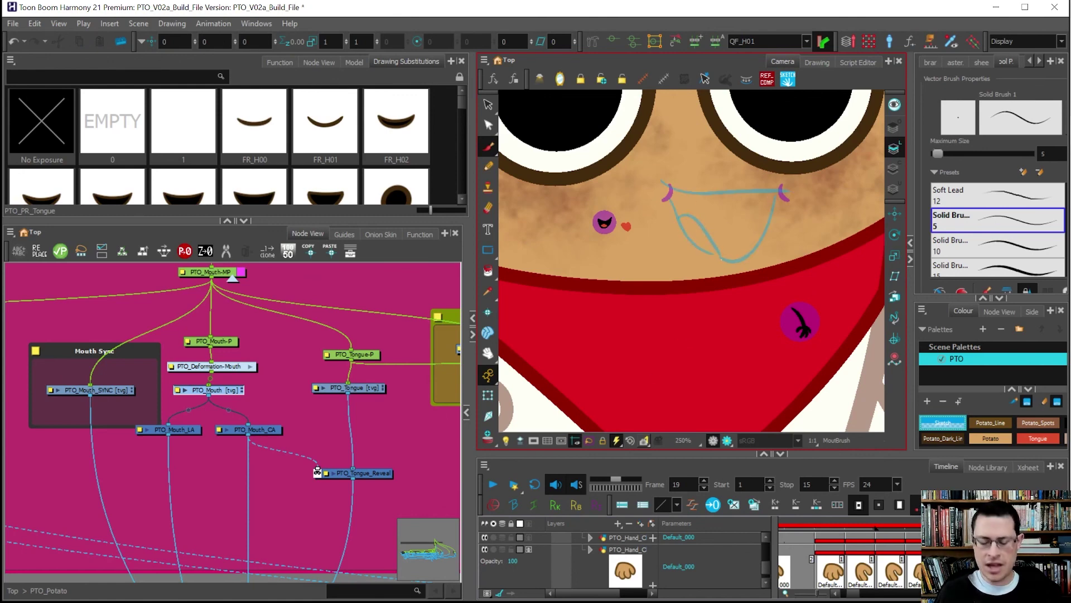
Flip between the sketched mouth on drawing 1 and its neighbouring substitutions to compare them, ending on drawing 1
key(bracketleft)
key(bracketright)
key(bracketright)
key(bracketleft)
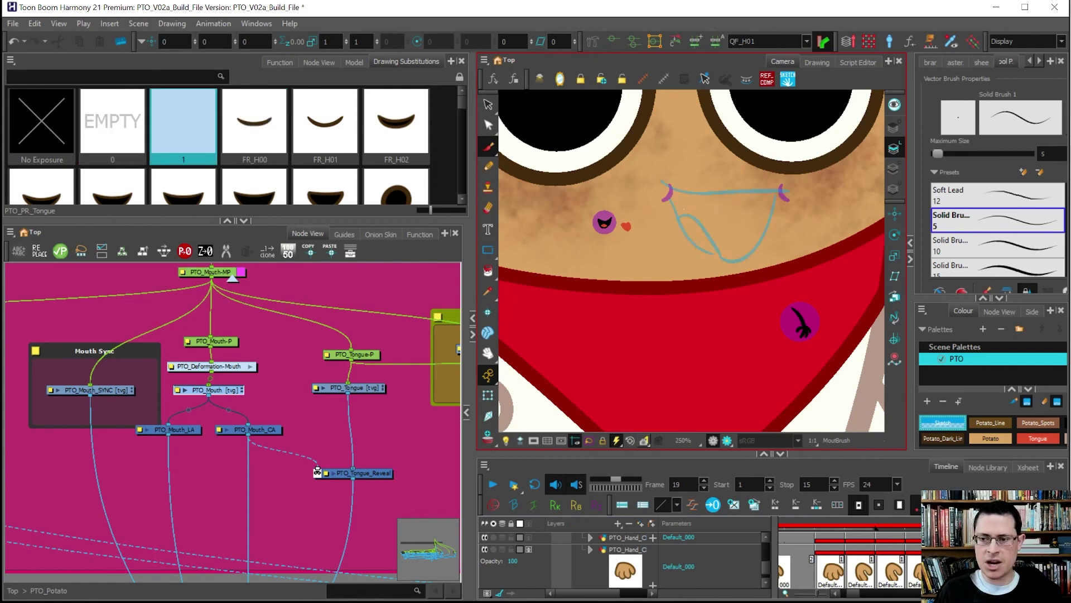
key(equal)
key(minus)
key(equal)
key(minus)
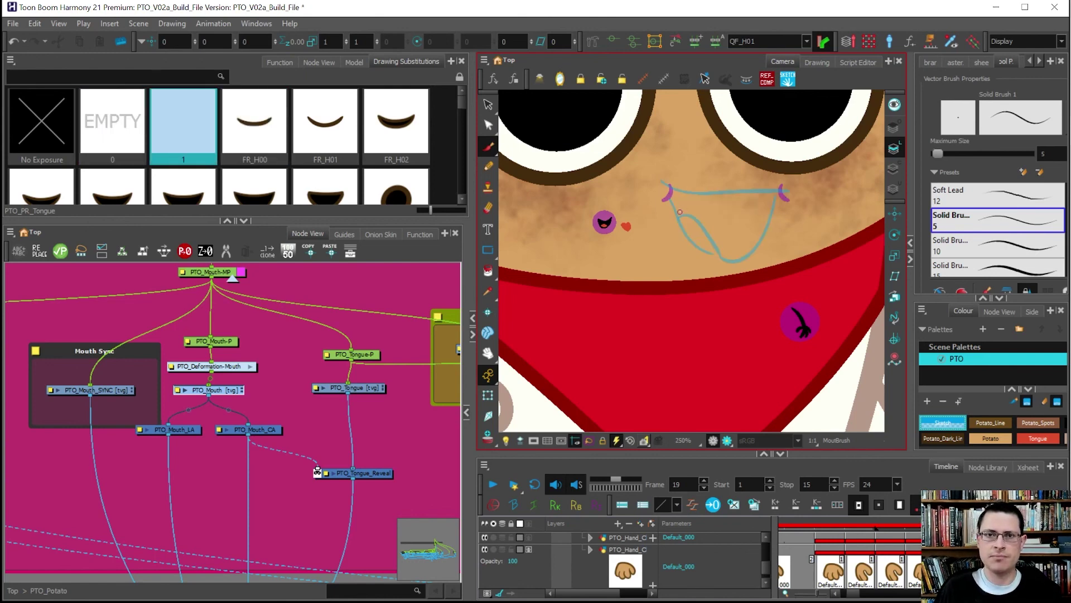